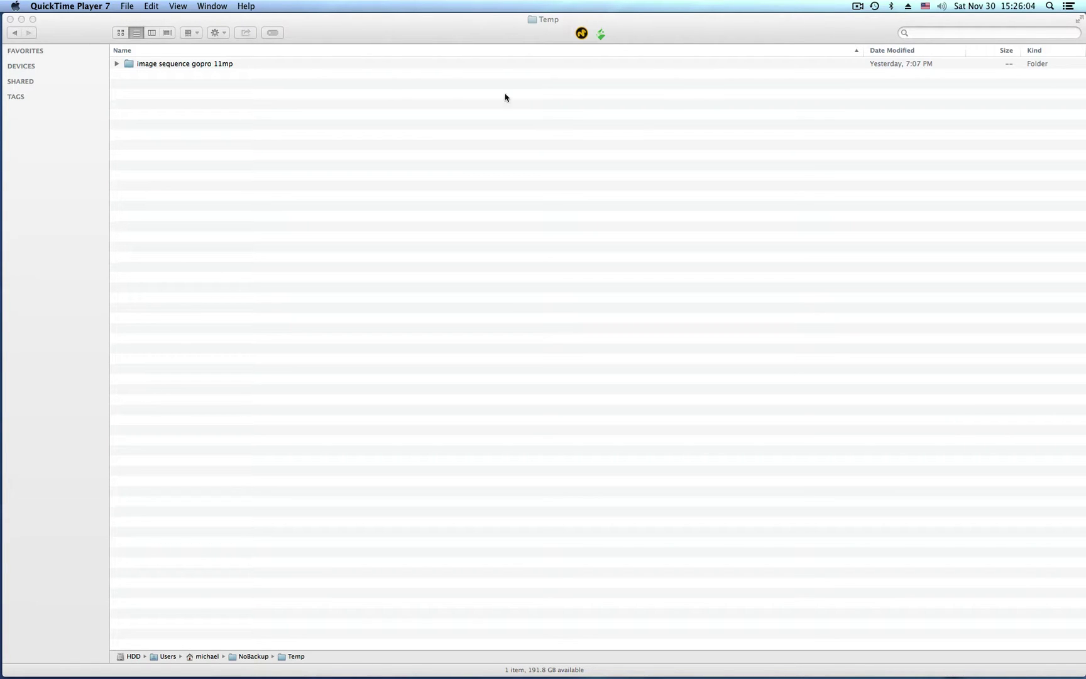
- Expand the image sequence gopro 11mp folder and open G0020034.JPG in Preview
left_click(117, 64)
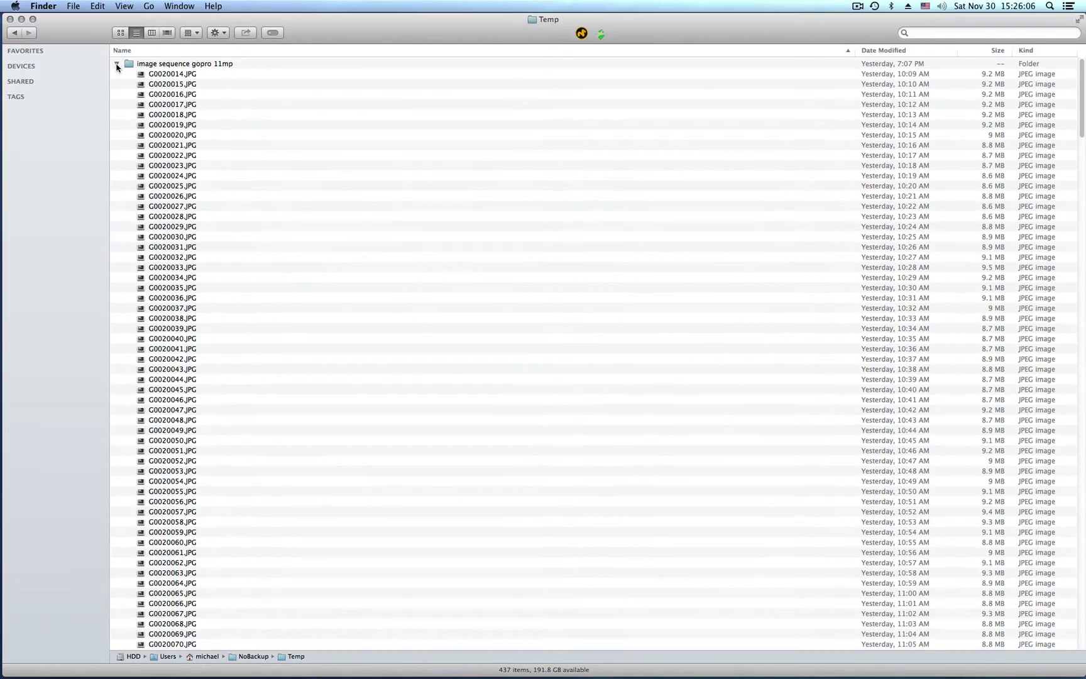
double_click(166, 278)
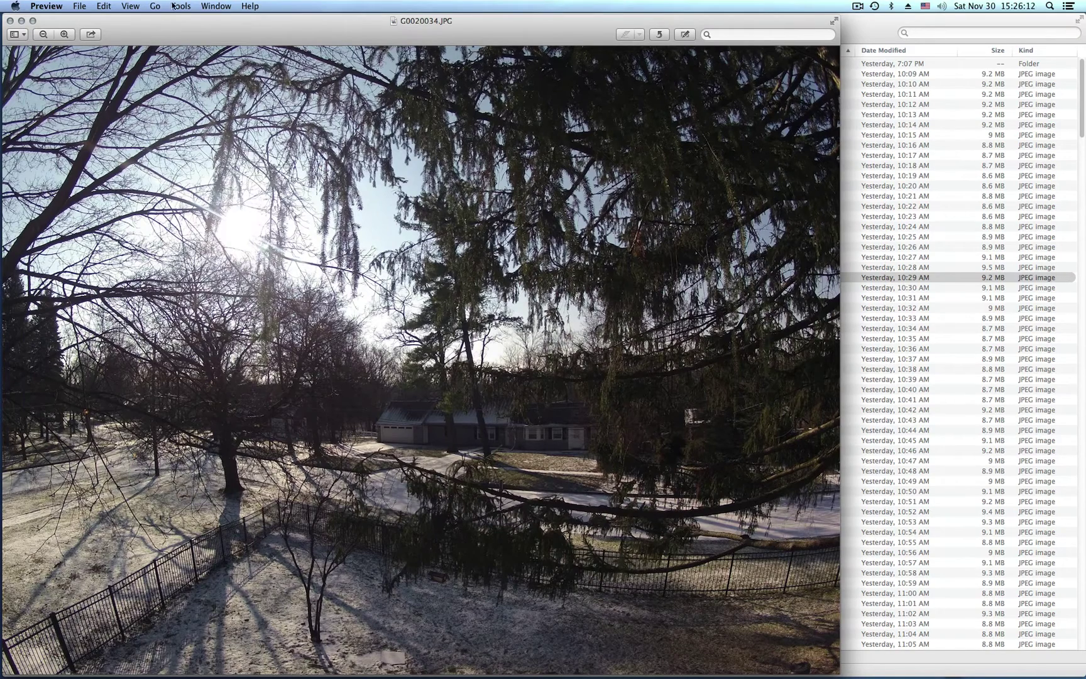
- Read the photo's 3,840 × 2,880 pixel size in the Inspector's General tab, then close the photo
left_click(220, 5)
mouse_move(186, 5)
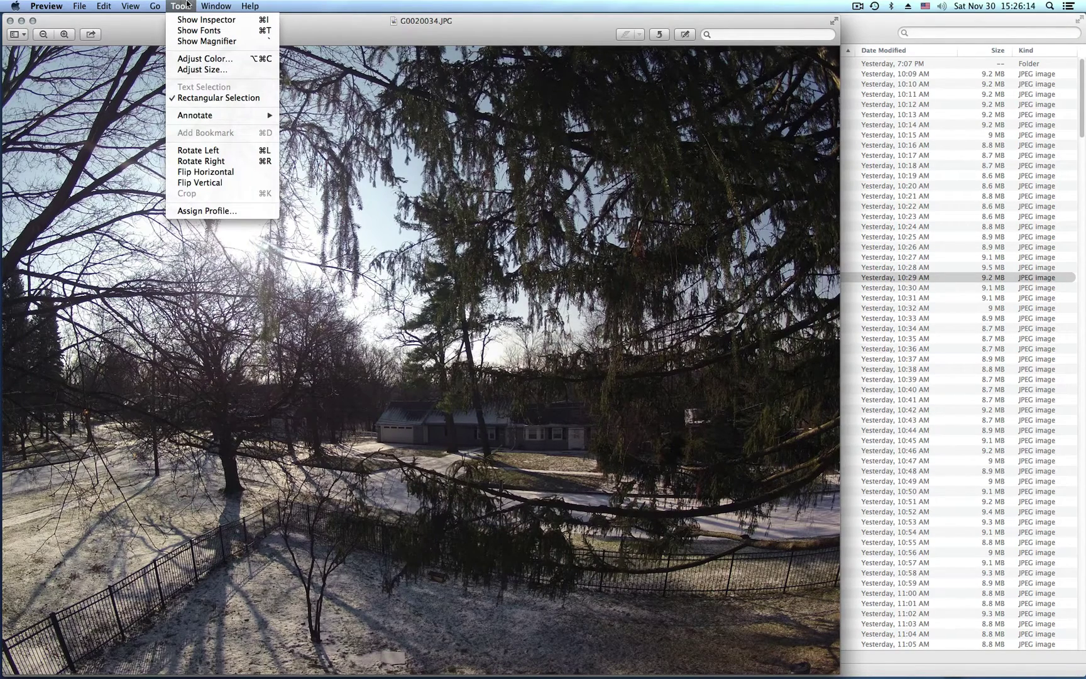
left_click(190, 19)
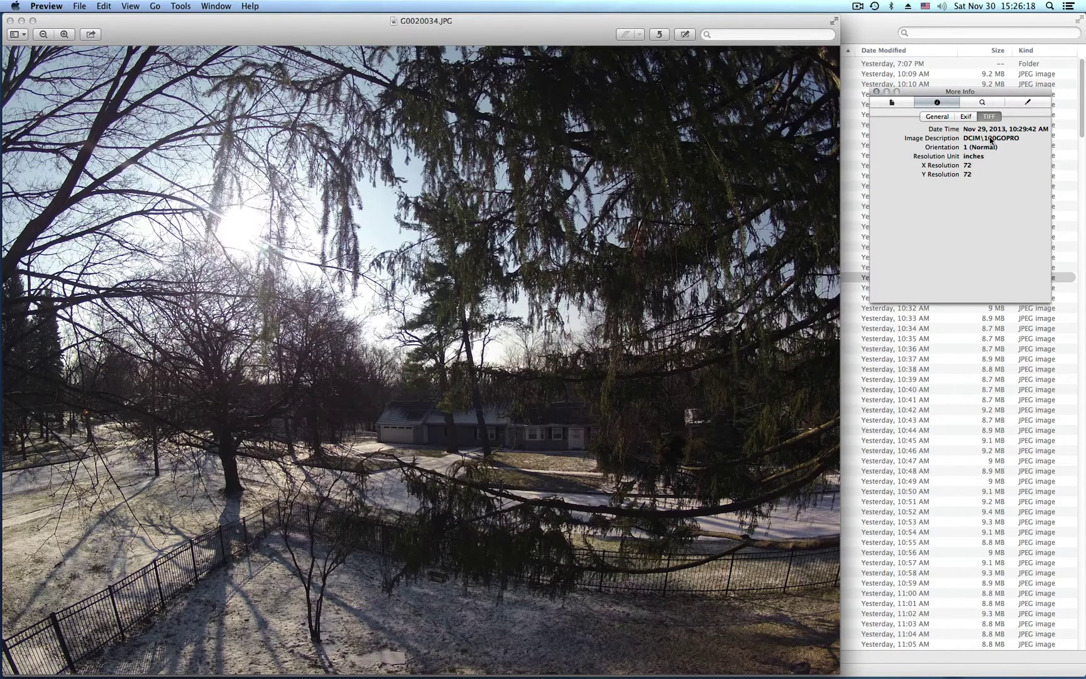
left_click(941, 117)
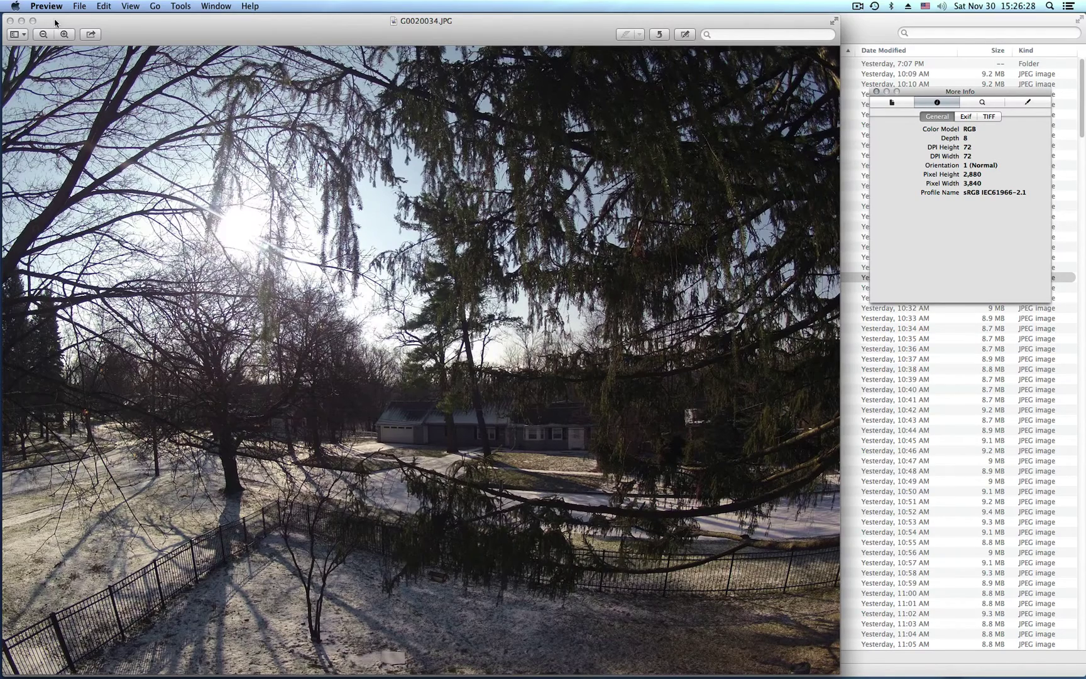
left_click(10, 21)
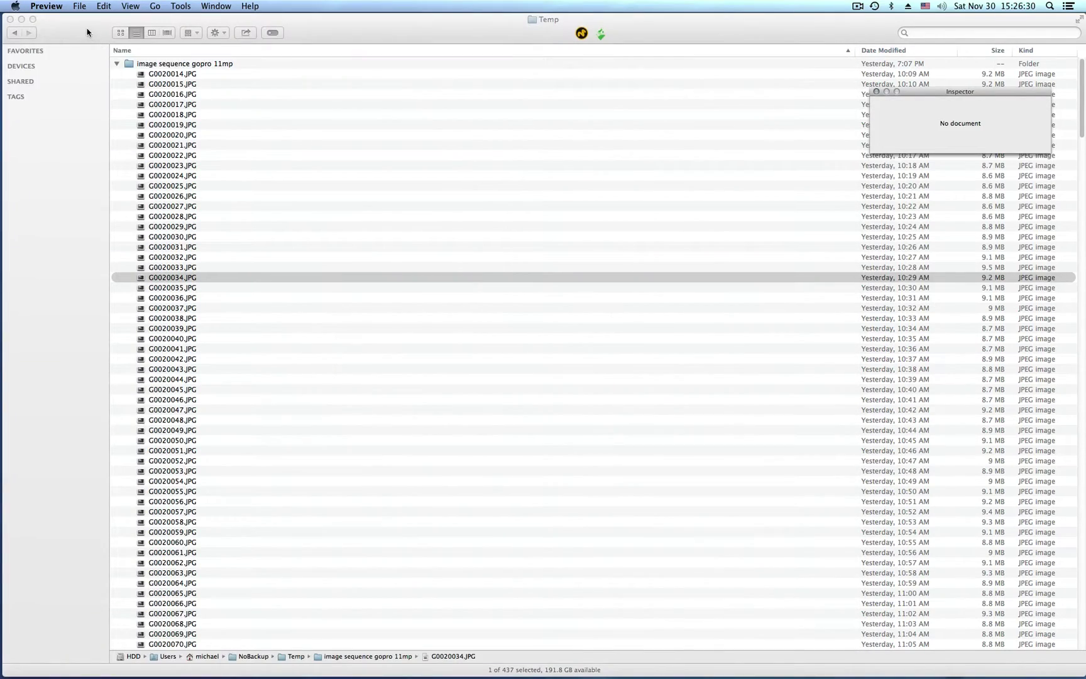
- Collapse the image sequence gopro 11mp folder in Finder and switch to QuickTime Player 7
left_click(88, 32)
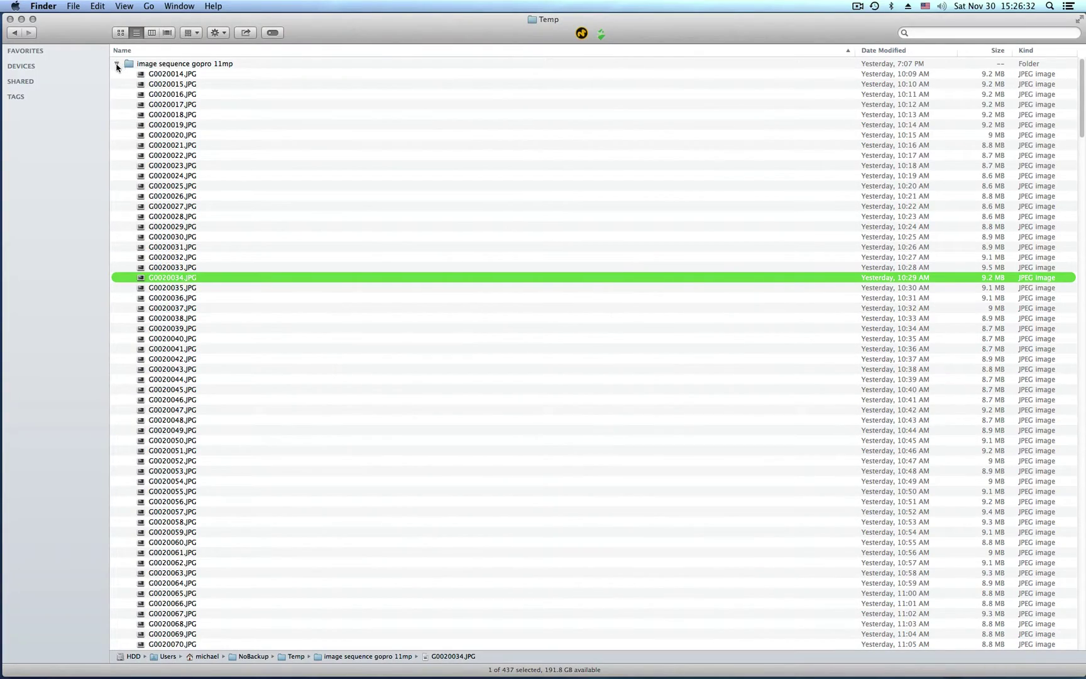
left_click(117, 64)
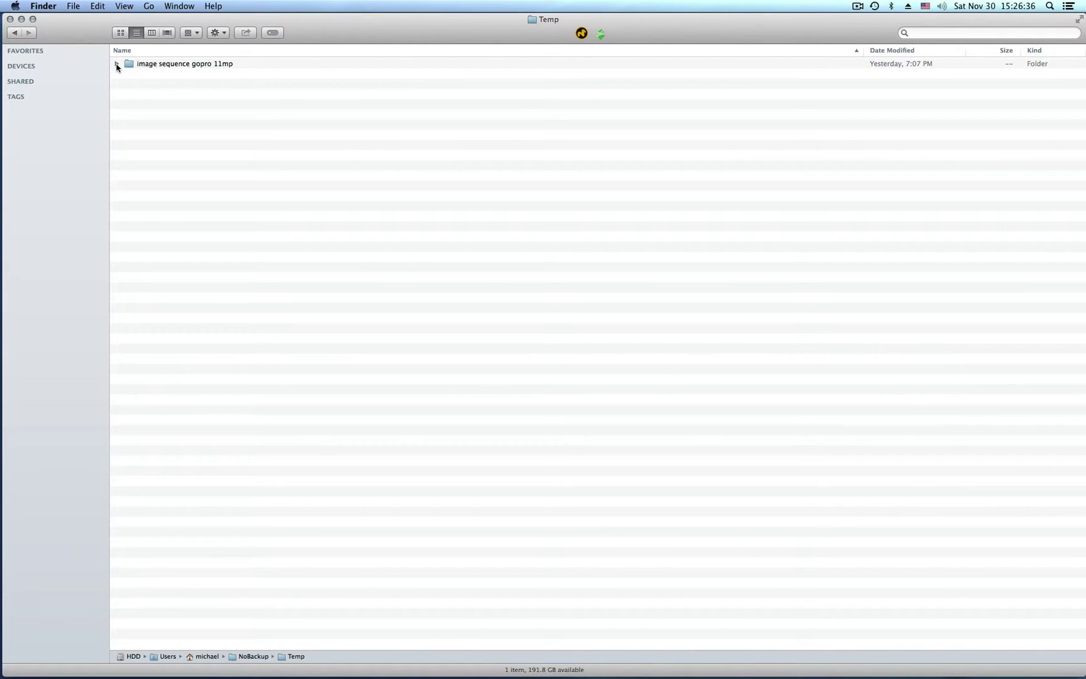
key("super+Tab")
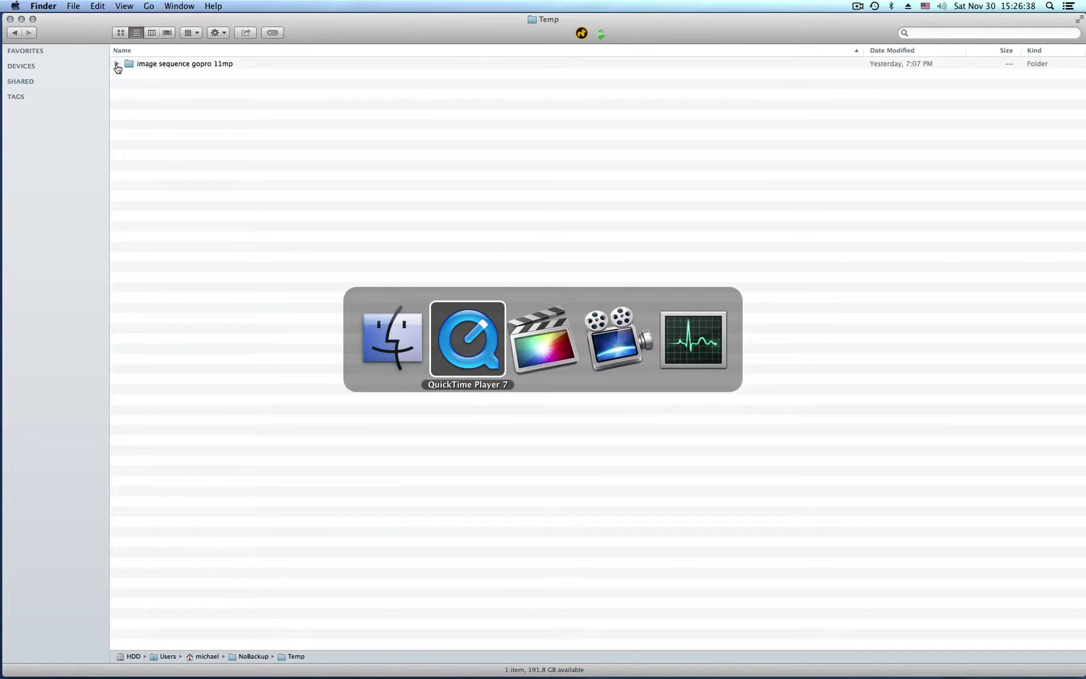
left_click(459, 340)
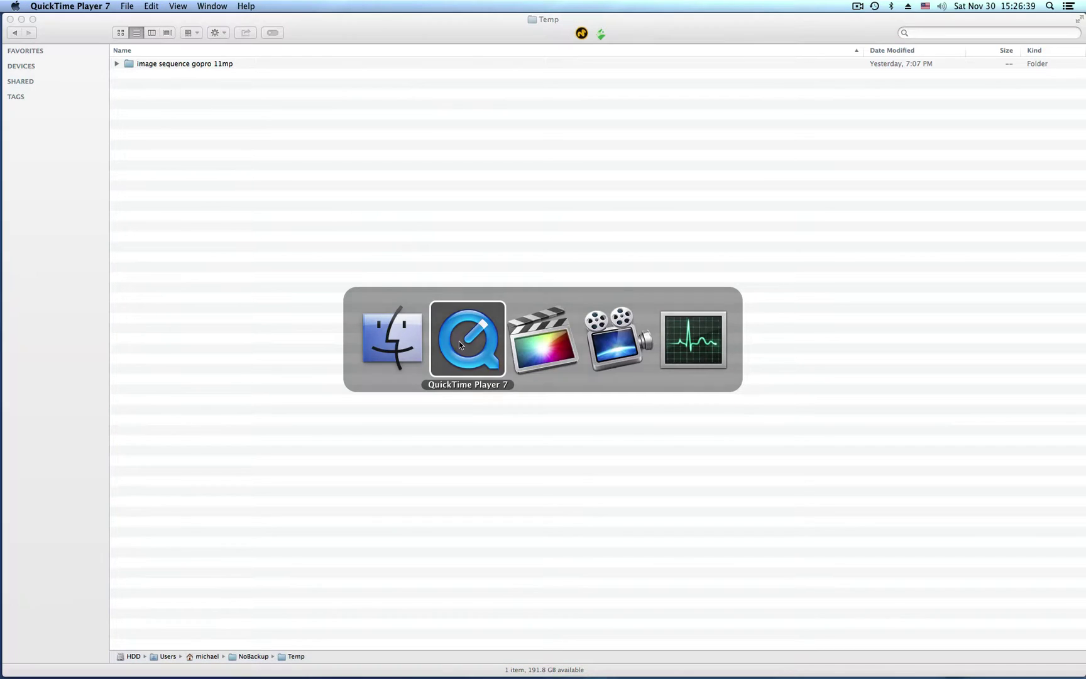
left_click(125, 6)
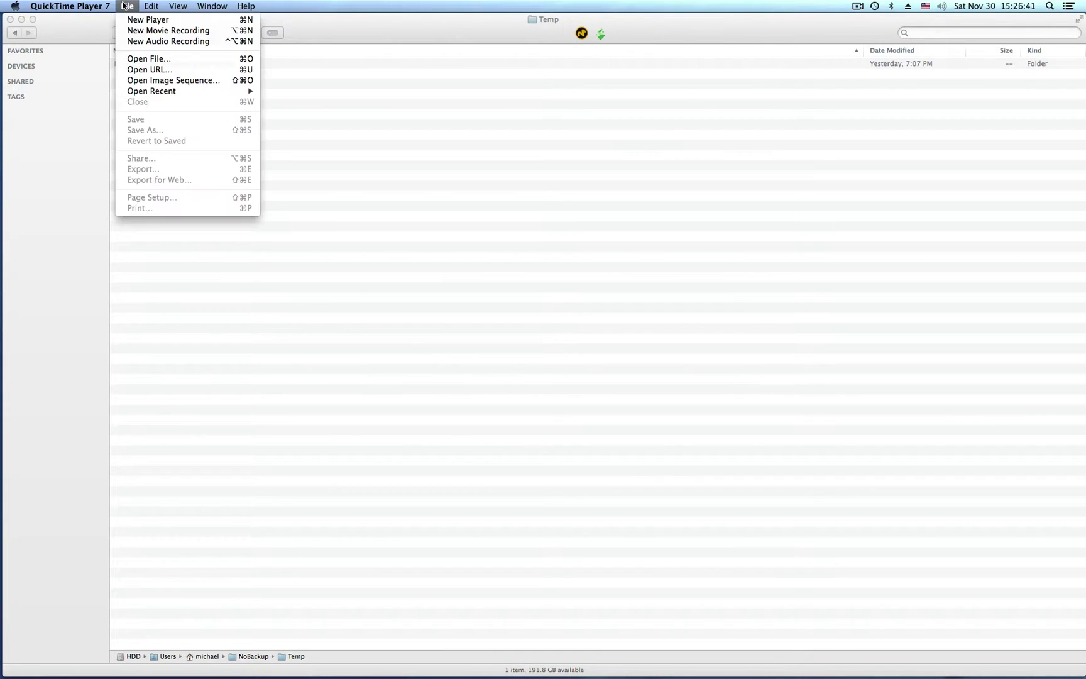
- Open the GoPro JPGs starting at G0020014.JPG as a 24 fps image sequence
left_click(169, 82)
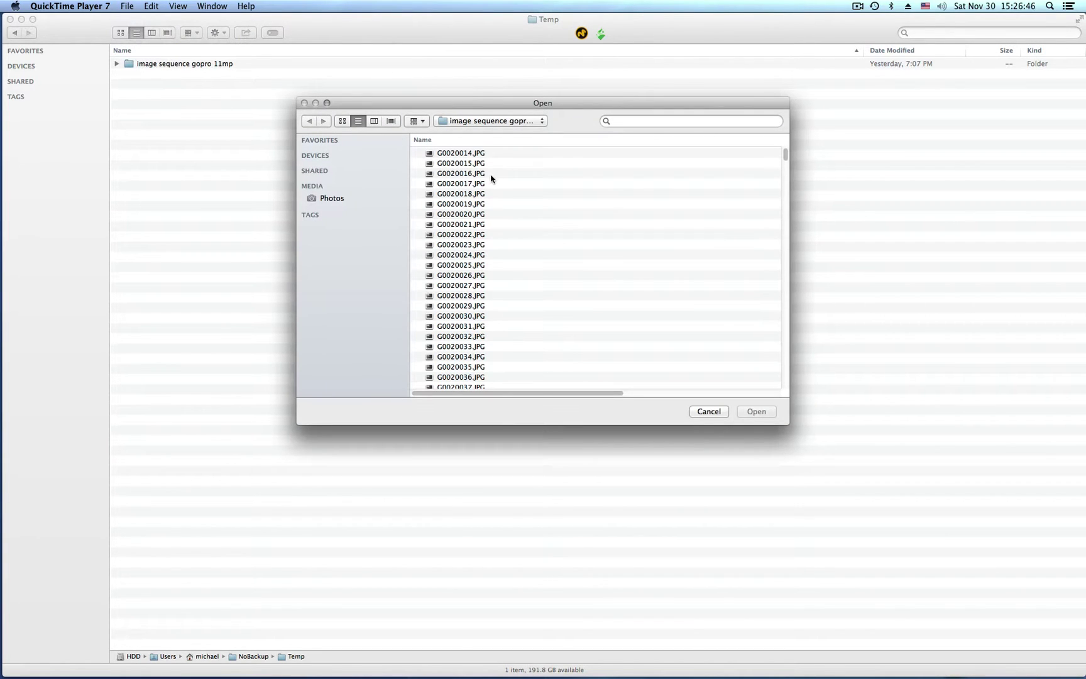
left_click(483, 119)
left_click(485, 133)
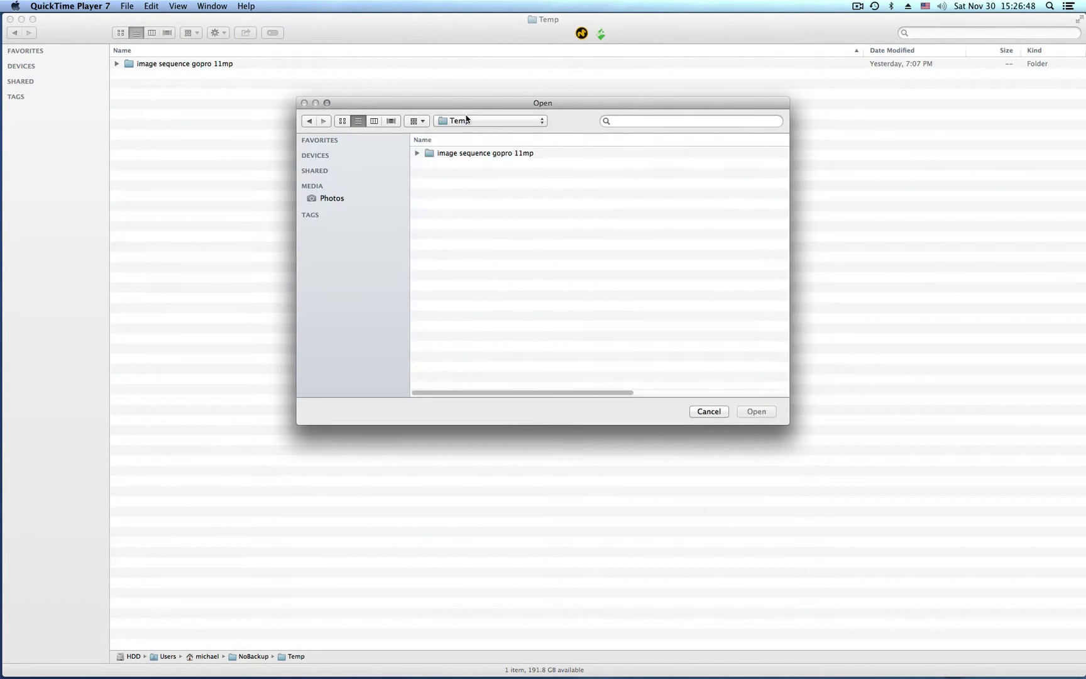
double_click(428, 156)
scroll(478, 208, "down", 15)
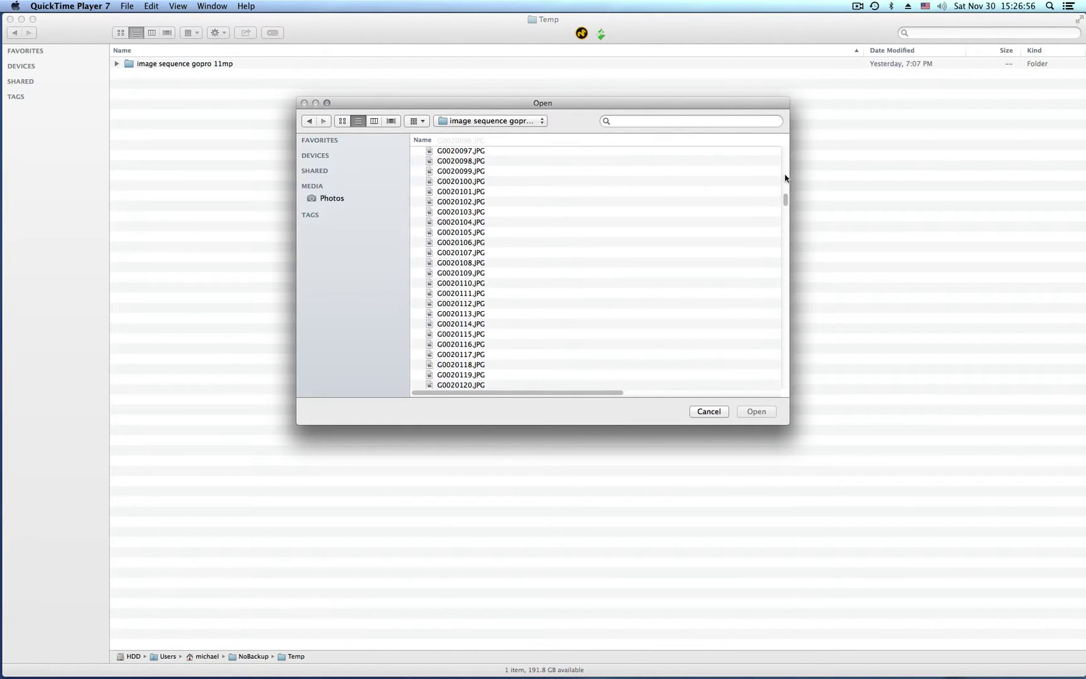
left_click_drag(786, 182, 790, 434)
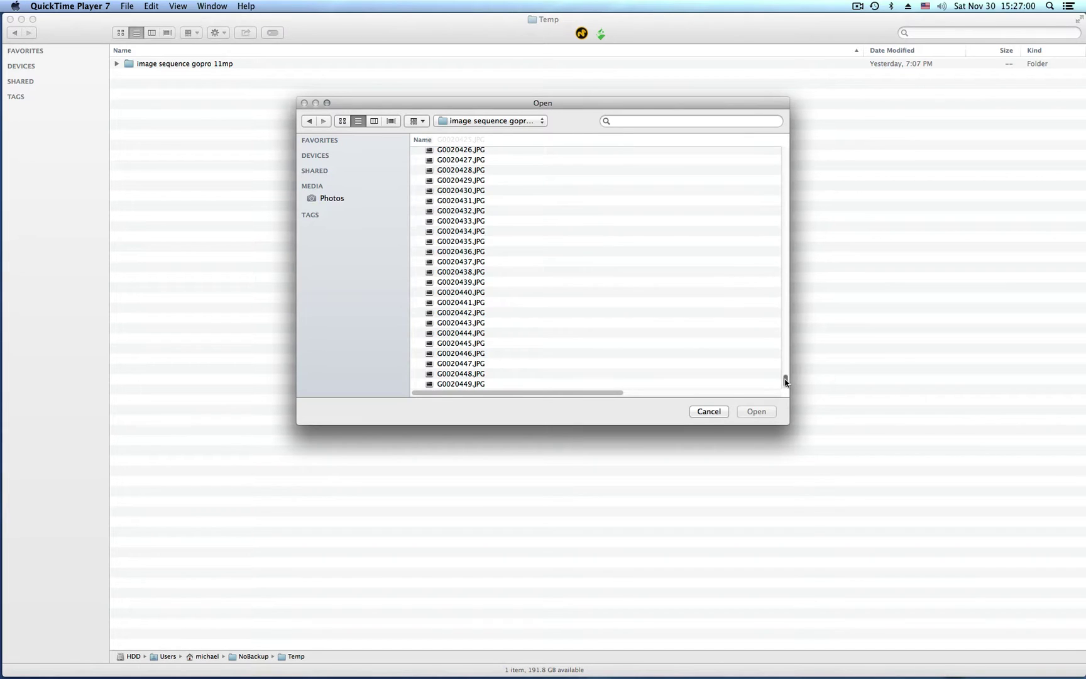
left_click_drag(785, 381, 787, 150)
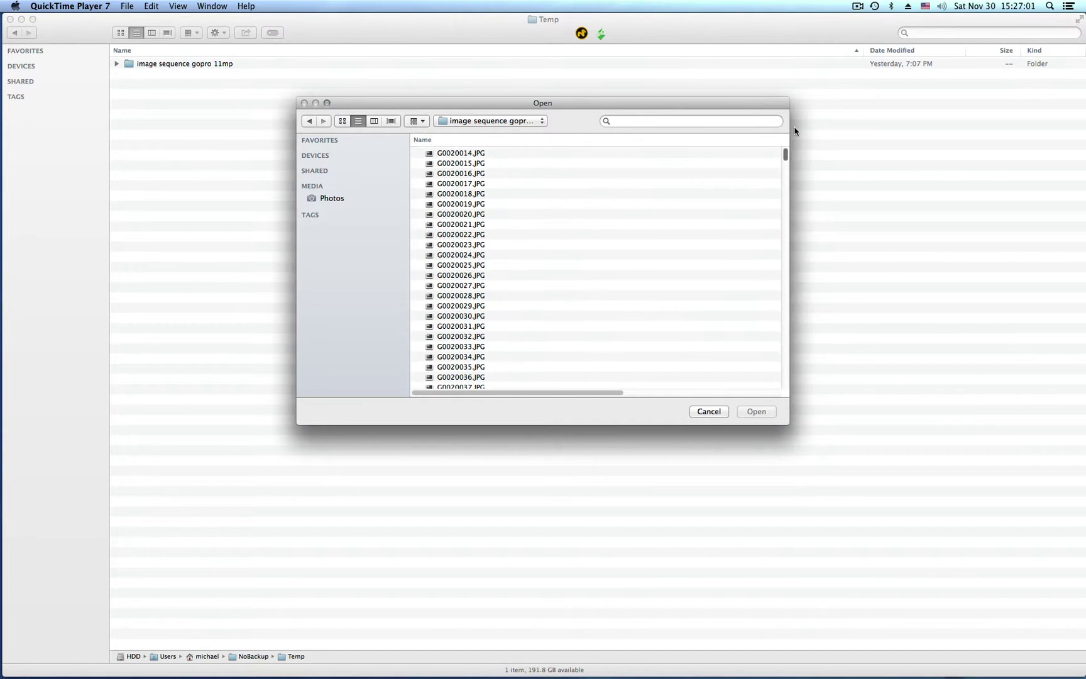
left_click(452, 154)
left_click(755, 412)
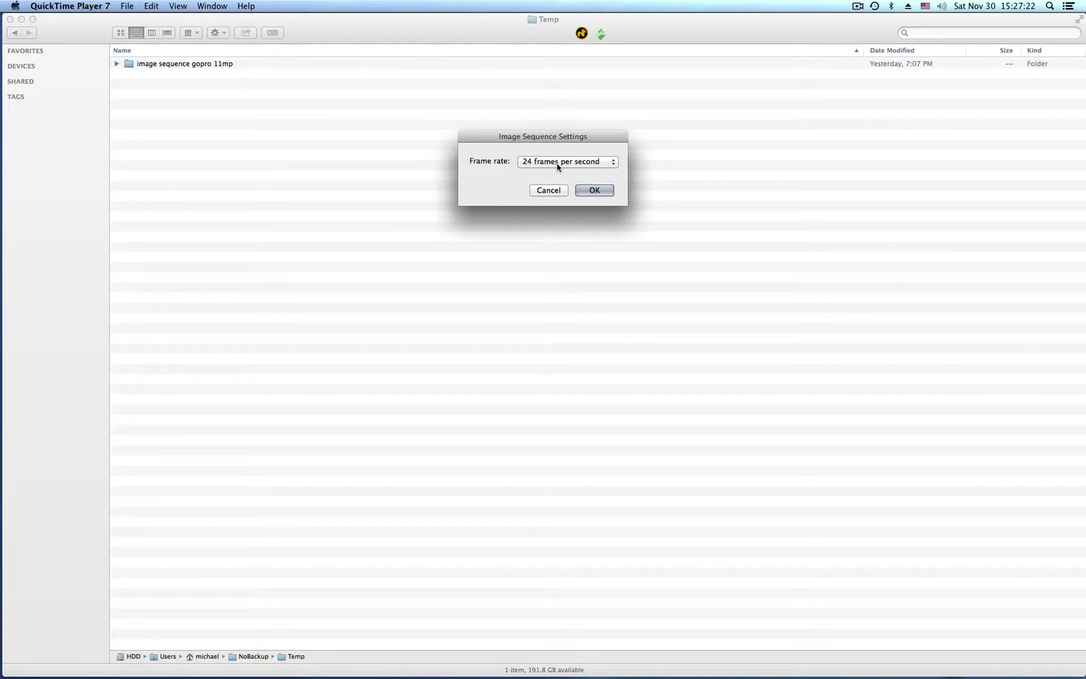
left_click(595, 192)
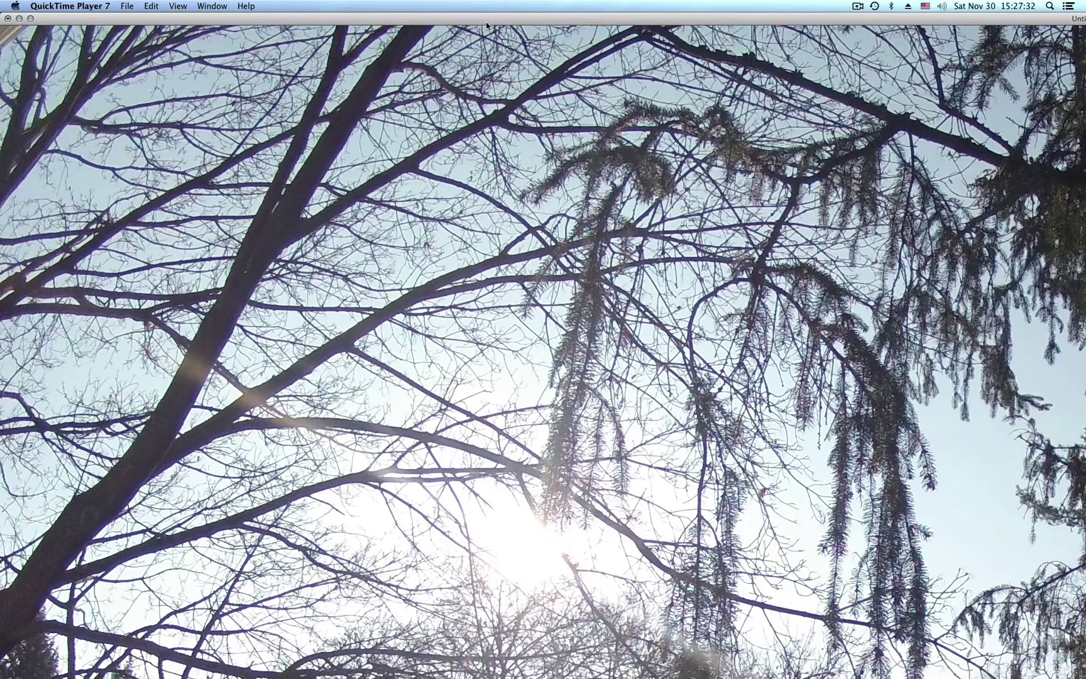
- Drag the untitled time-lapse movie window down and to the right
left_click_drag(480, 20, 501, 51)
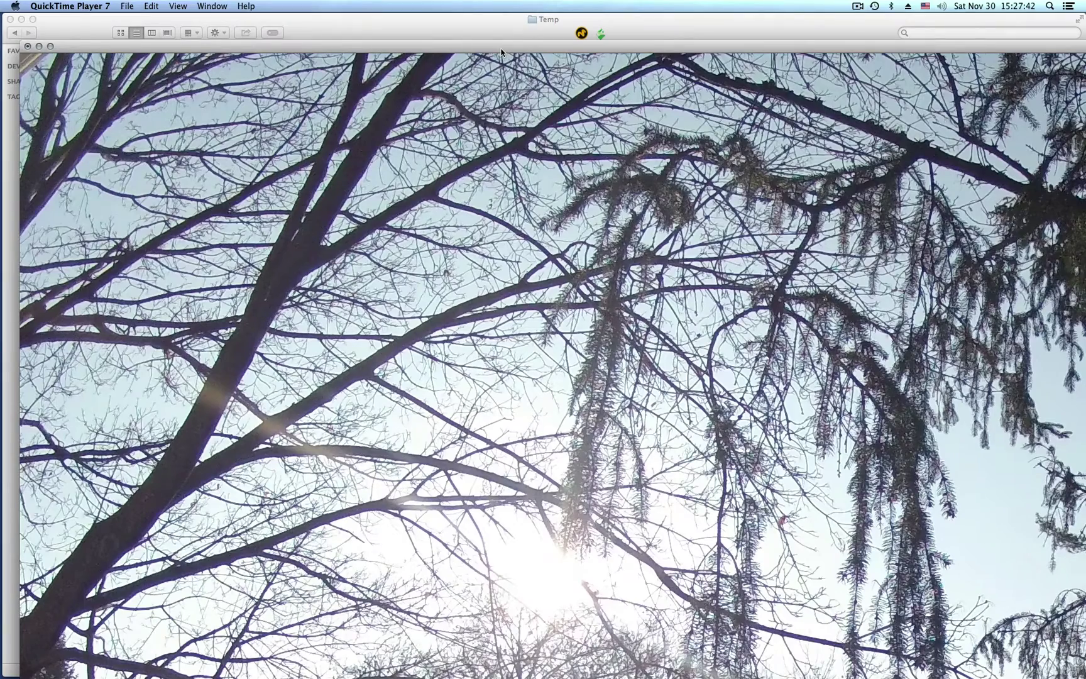
left_click_drag(501, 52, 522, 37)
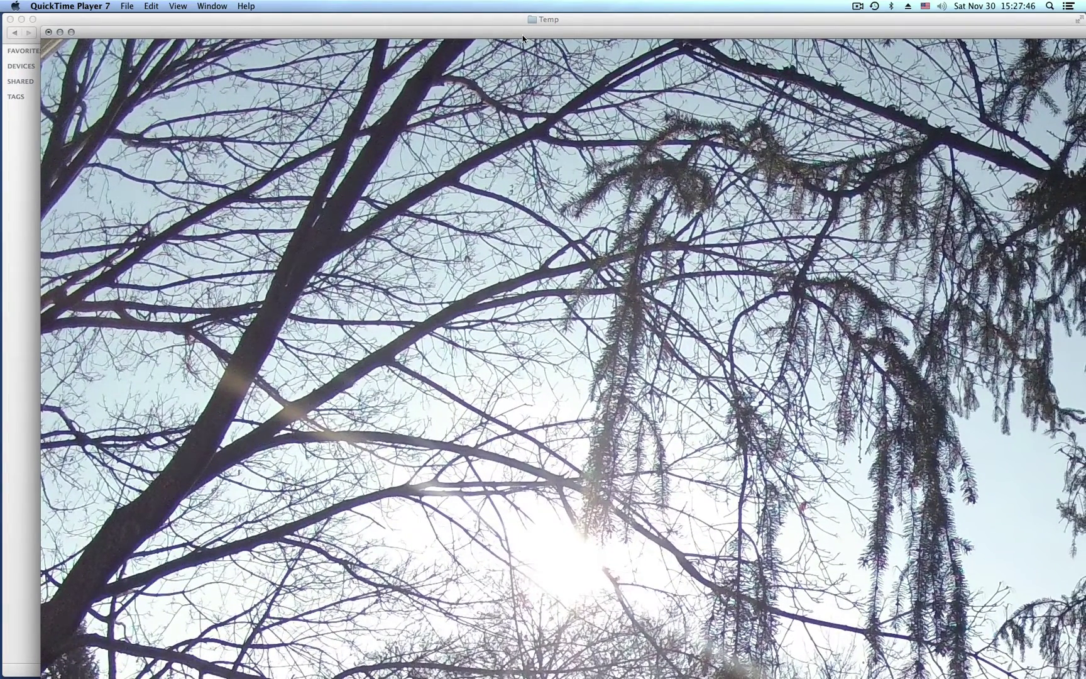
left_click(127, 6)
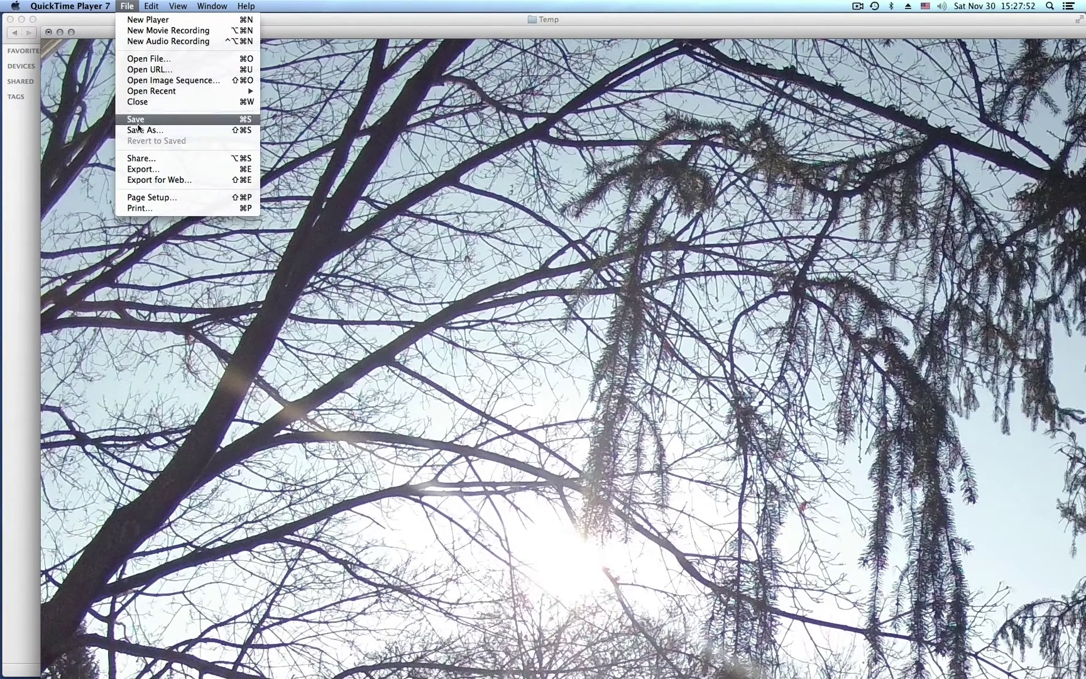
- Name the export sequence.mov and keep the Movie to QuickTime Movie format
left_click(144, 169)
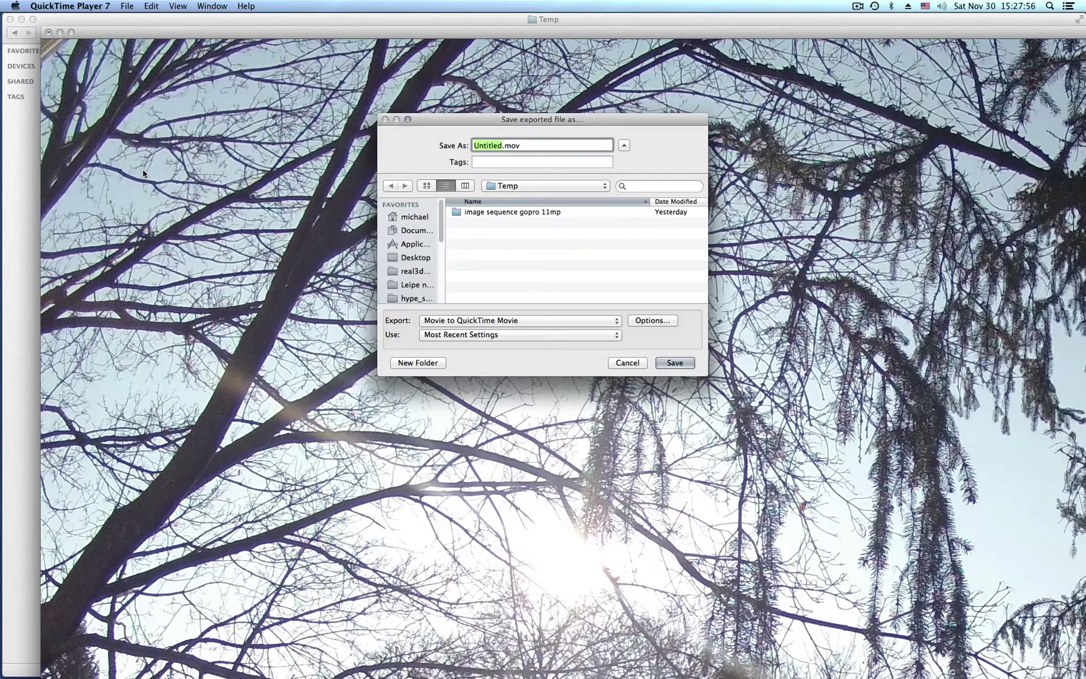
type("sequence")
left_click(555, 319)
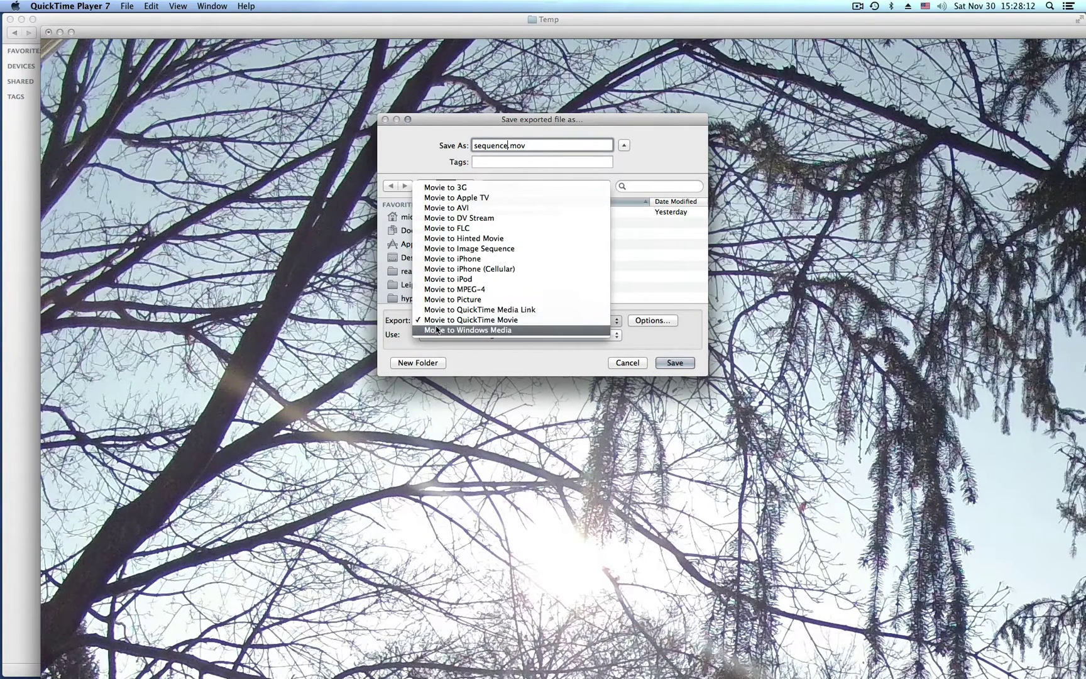
left_click(515, 322)
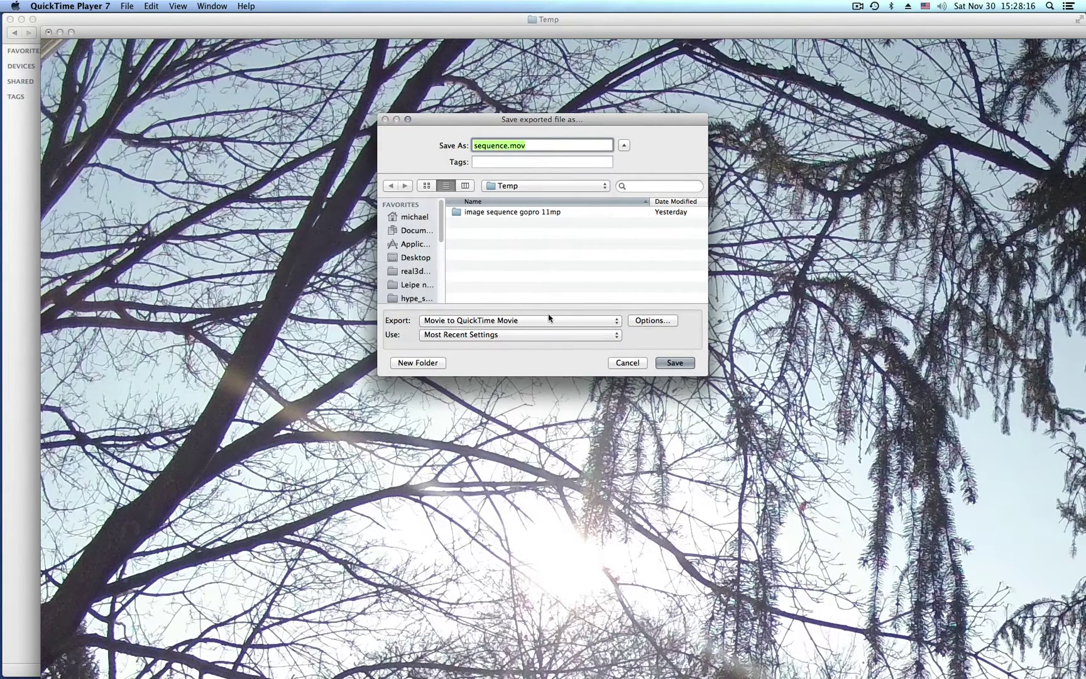
- Set the export's video compression to Apple ProRes 422 at 24 fps
left_click(644, 322)
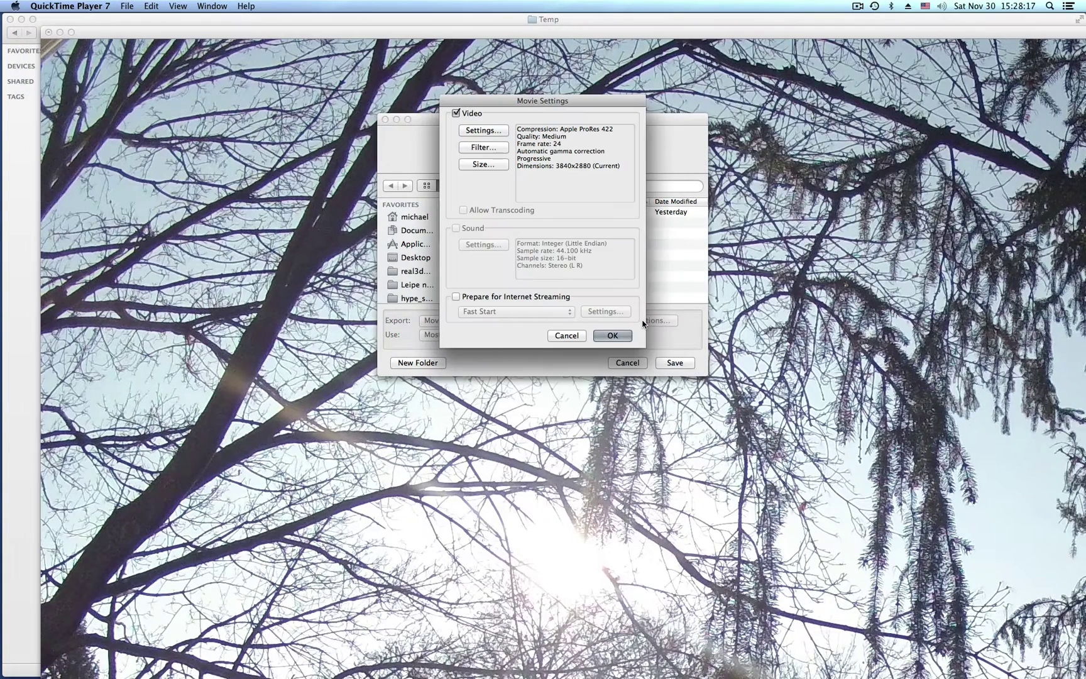
left_click(487, 132)
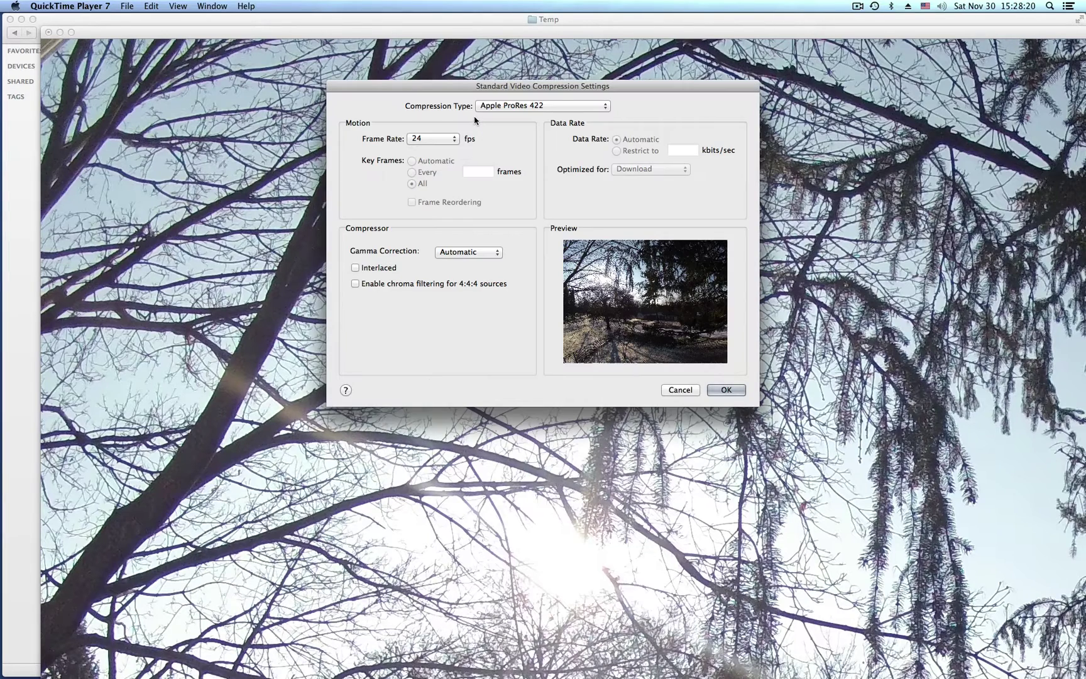
left_click(521, 105)
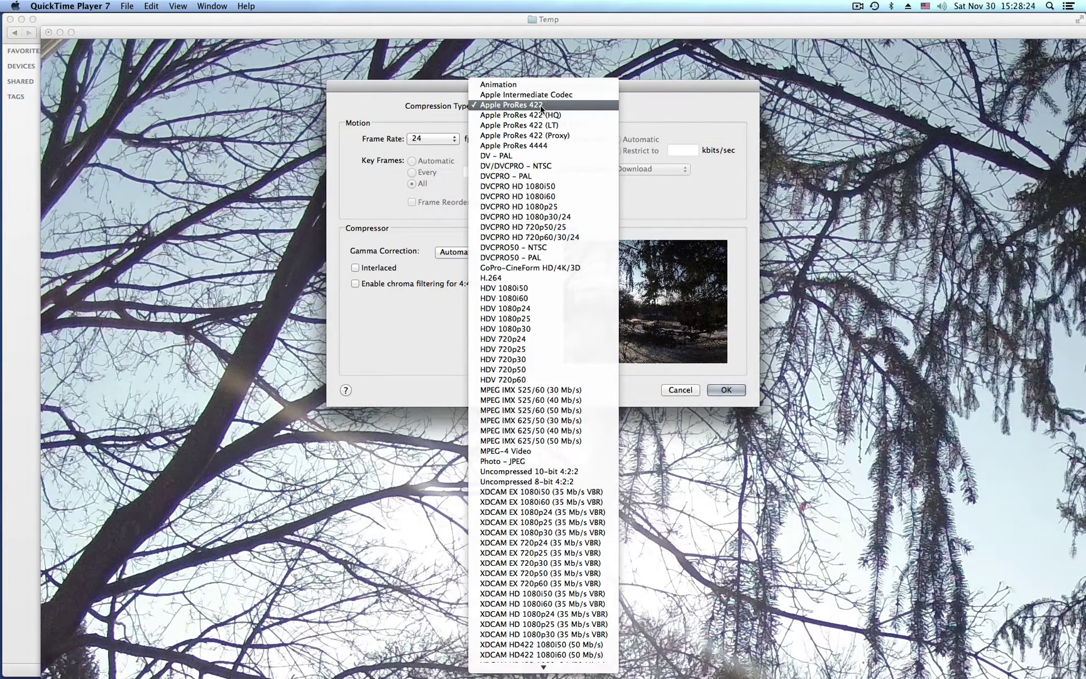
left_click(540, 107)
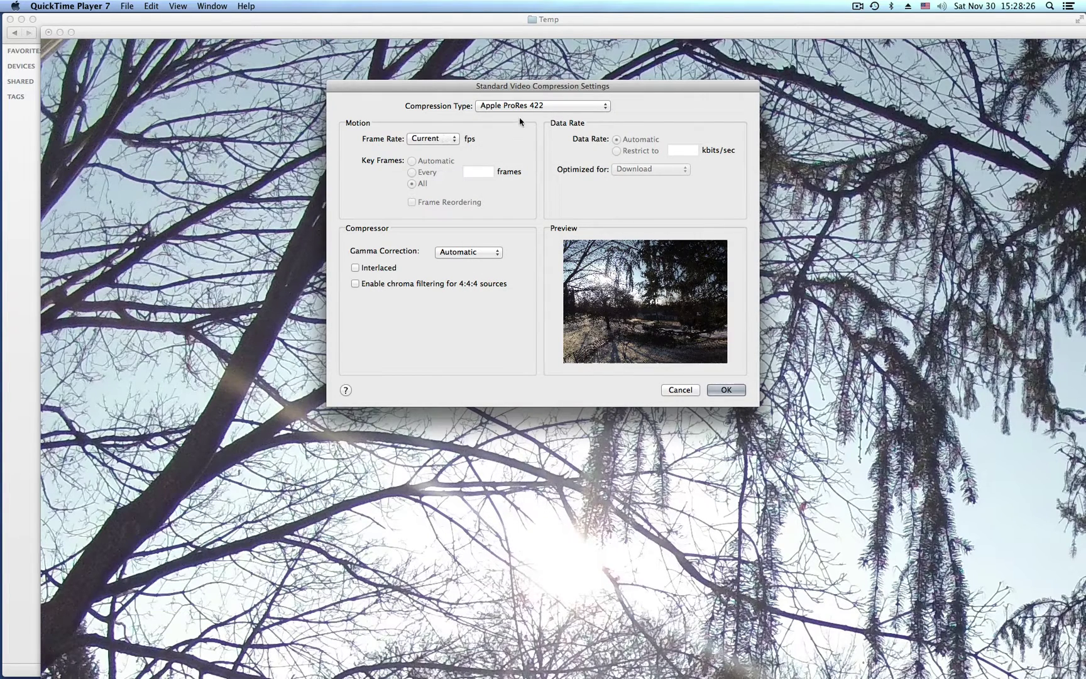
left_click(445, 143)
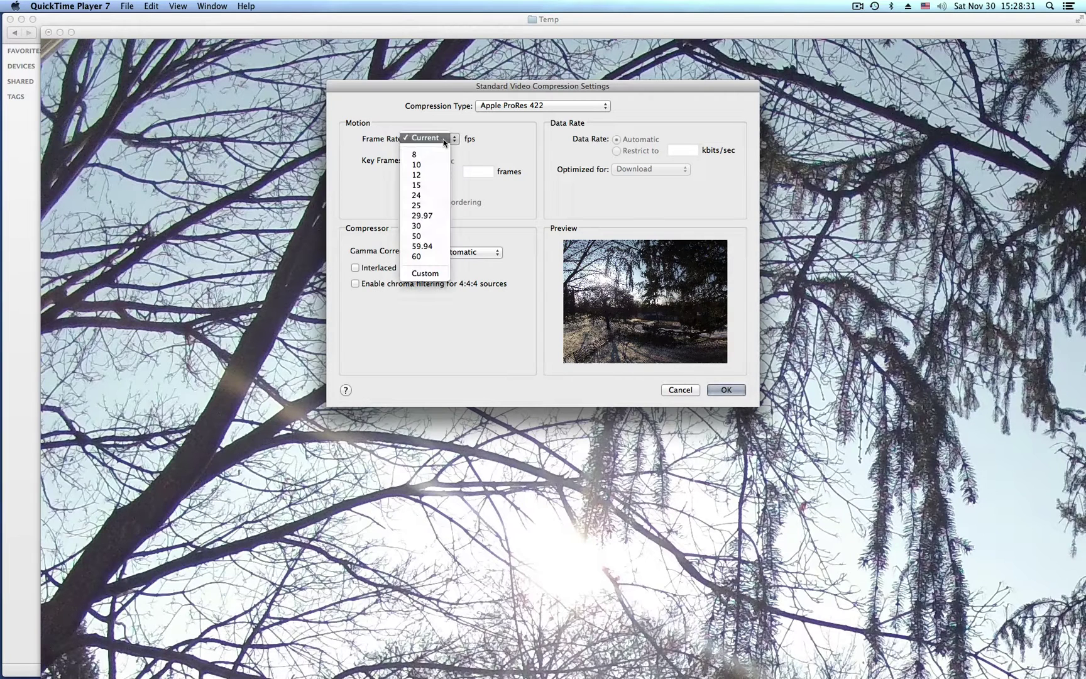
left_click(437, 196)
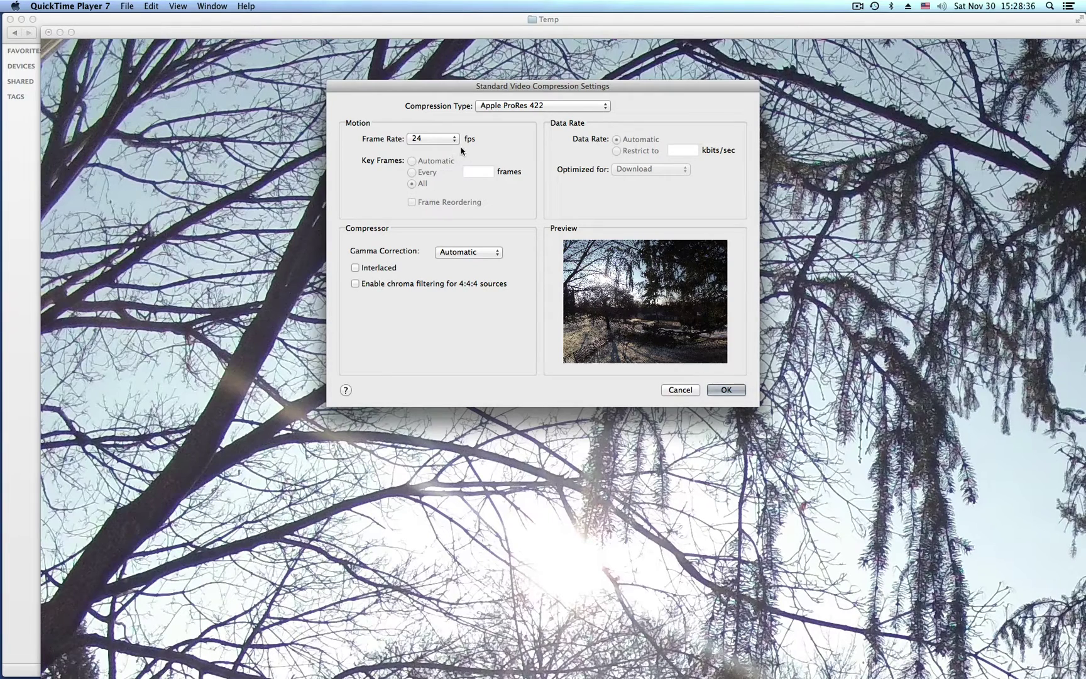
left_click(725, 390)
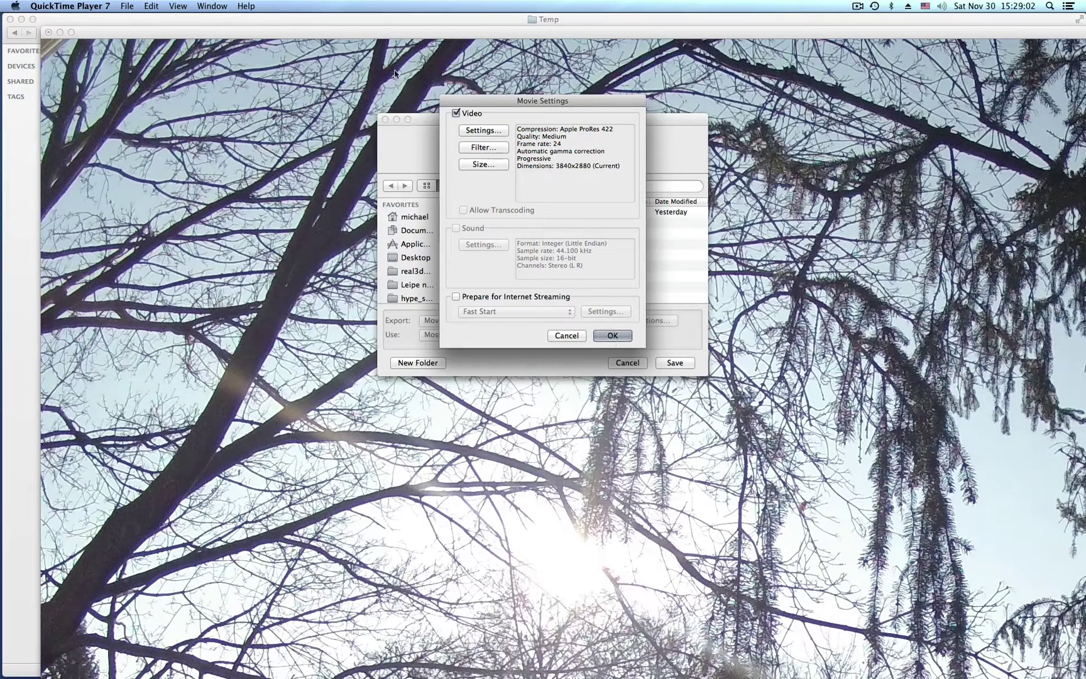
- Save the ProRes export as sequence.mov in Temp, then close the untitled movie window
left_click(602, 337)
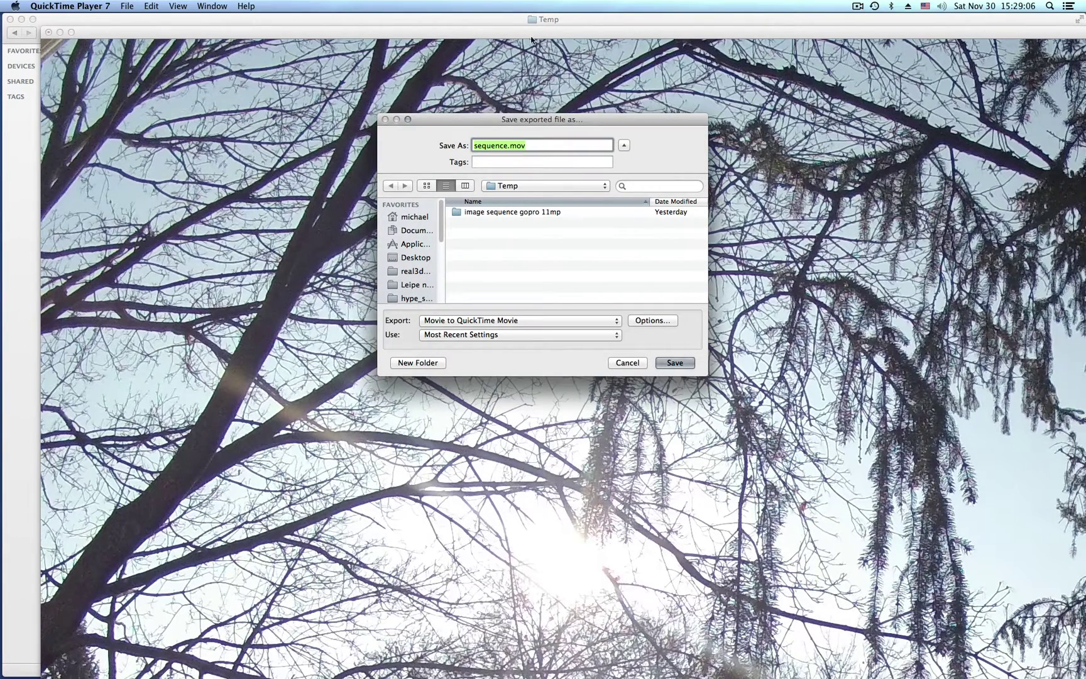
left_click(673, 363)
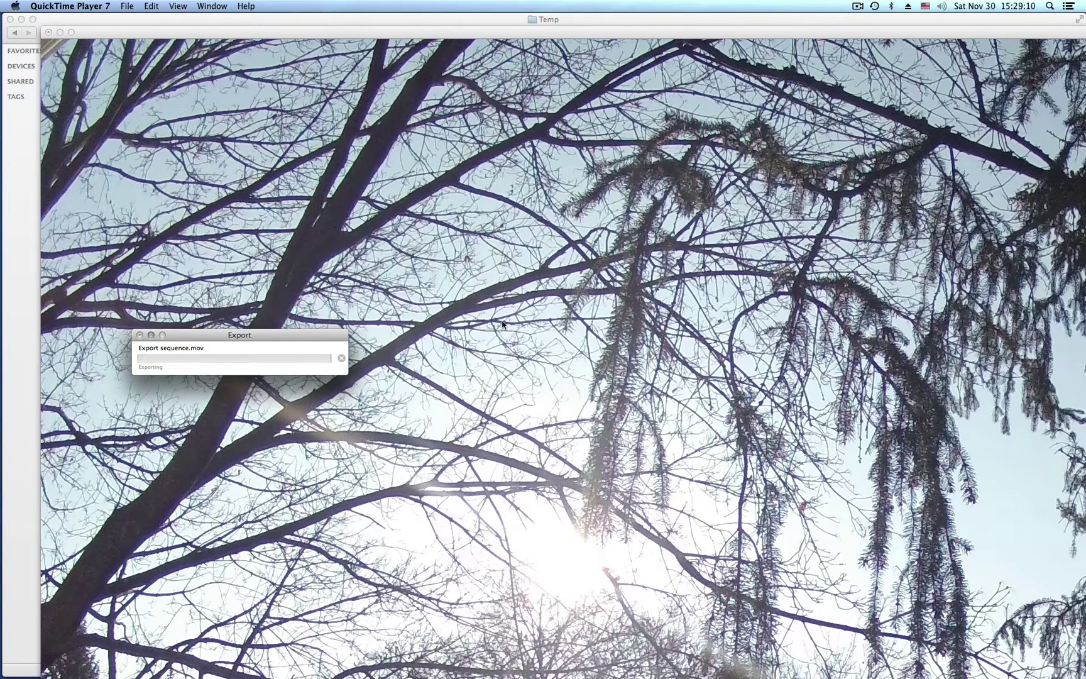
left_click_drag(268, 329, 210, 83)
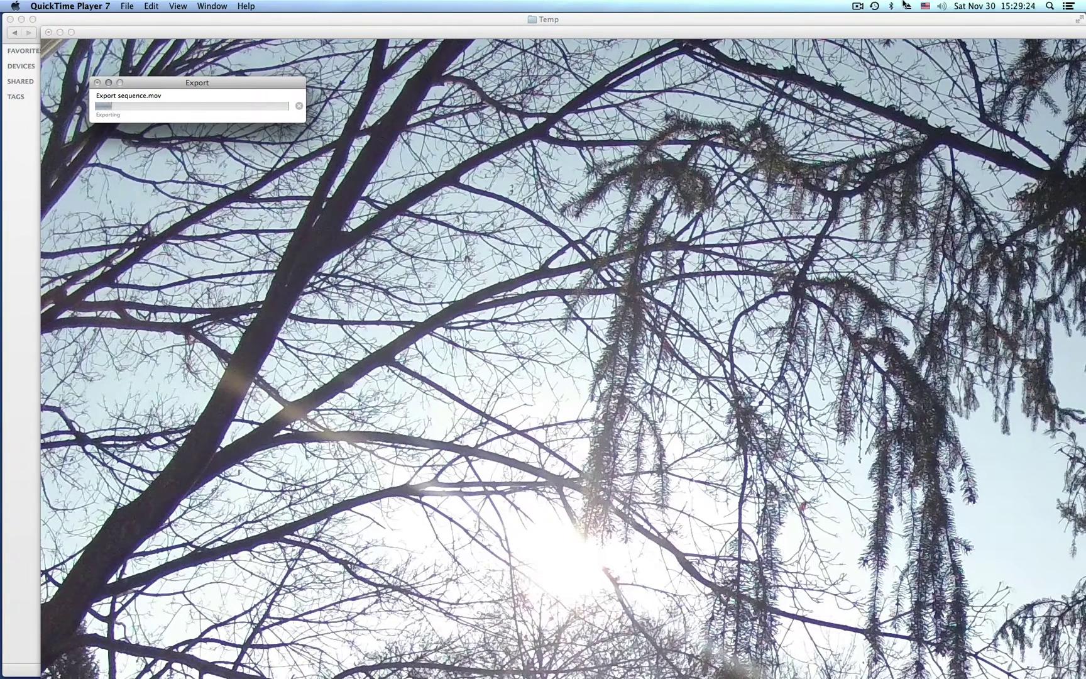
left_click(857, 6)
left_click(865, 46)
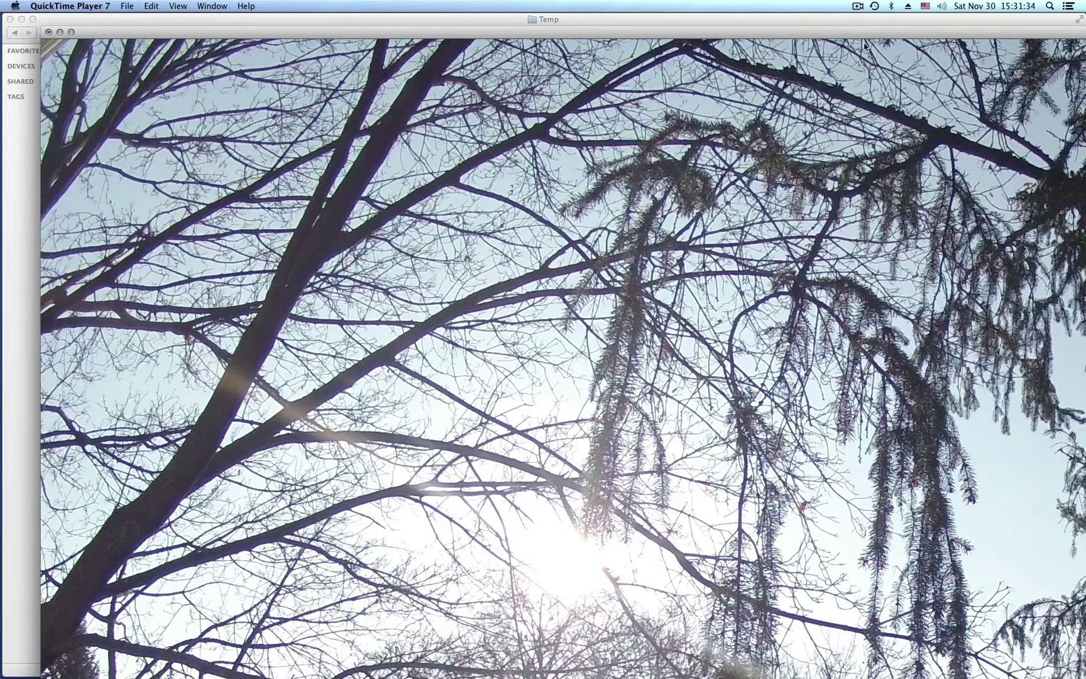
left_click_drag(89, 32, 479, 49)
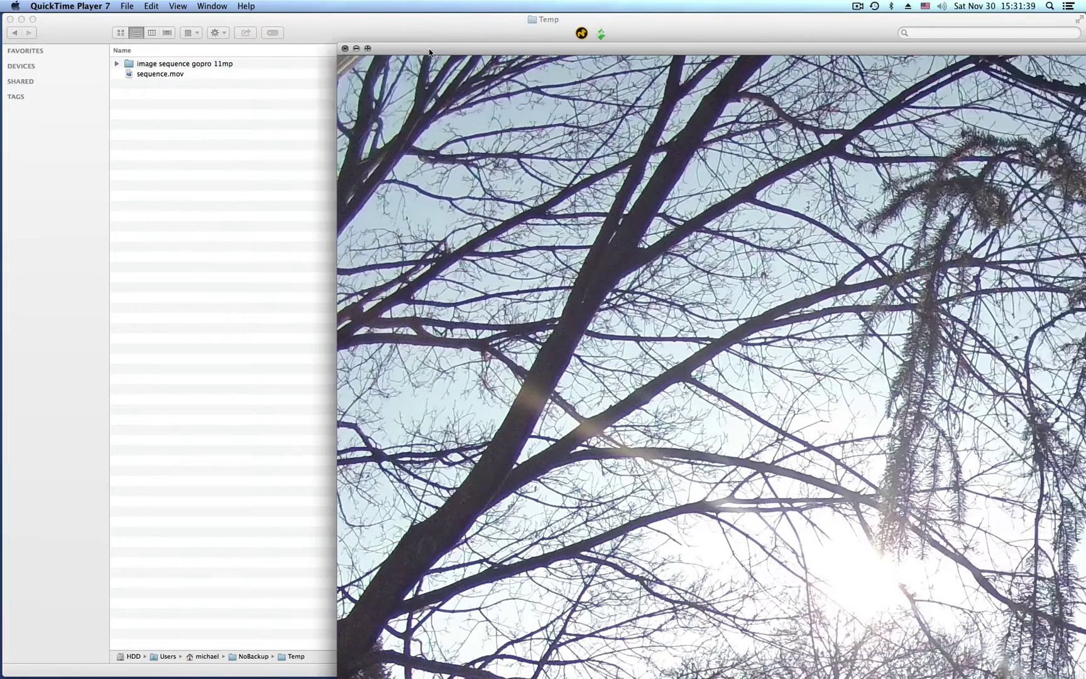
left_click(430, 48)
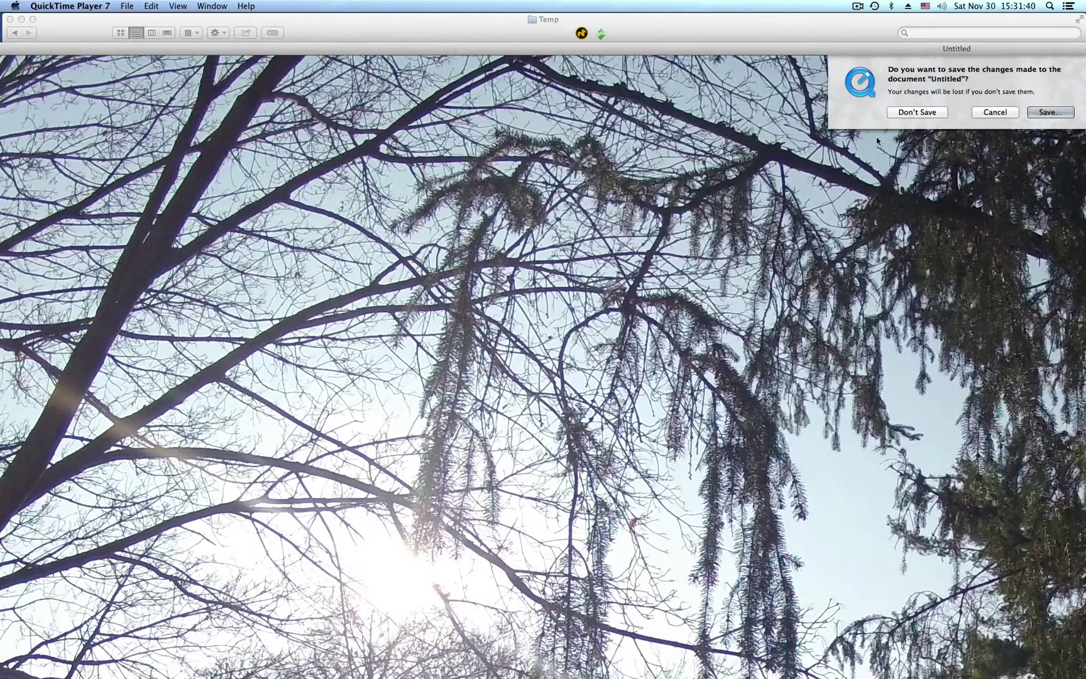
- Discard the untitled movie and compare sequence.mov's 1.32 GB against the 4.01 GB image folder
left_click(923, 113)
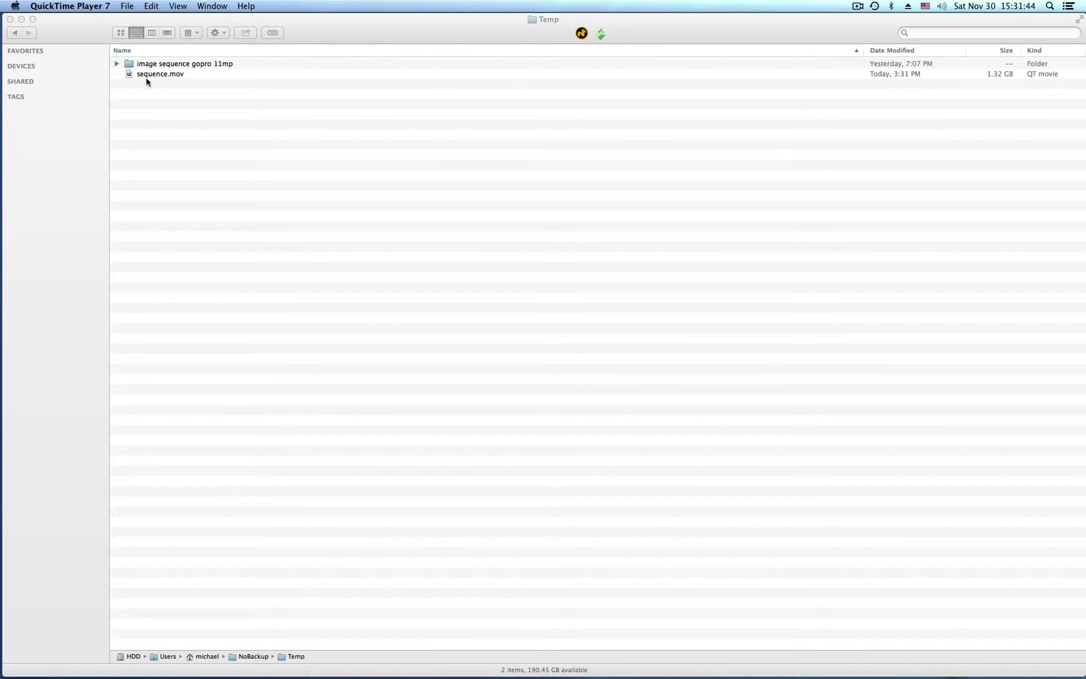
left_click(146, 76)
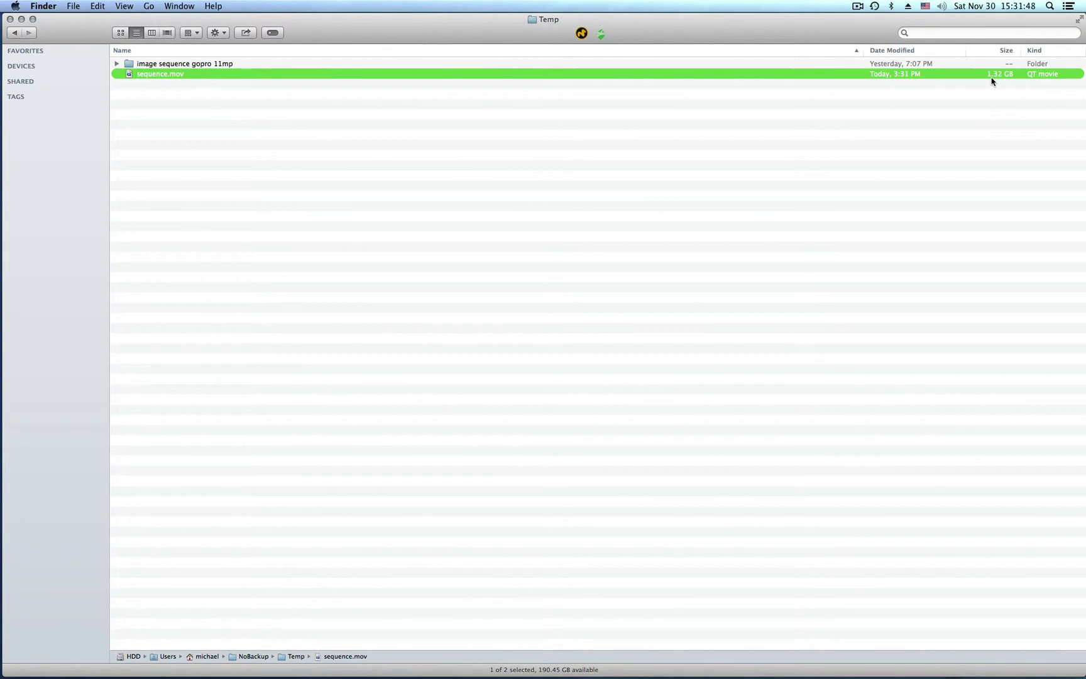
right_click(129, 64)
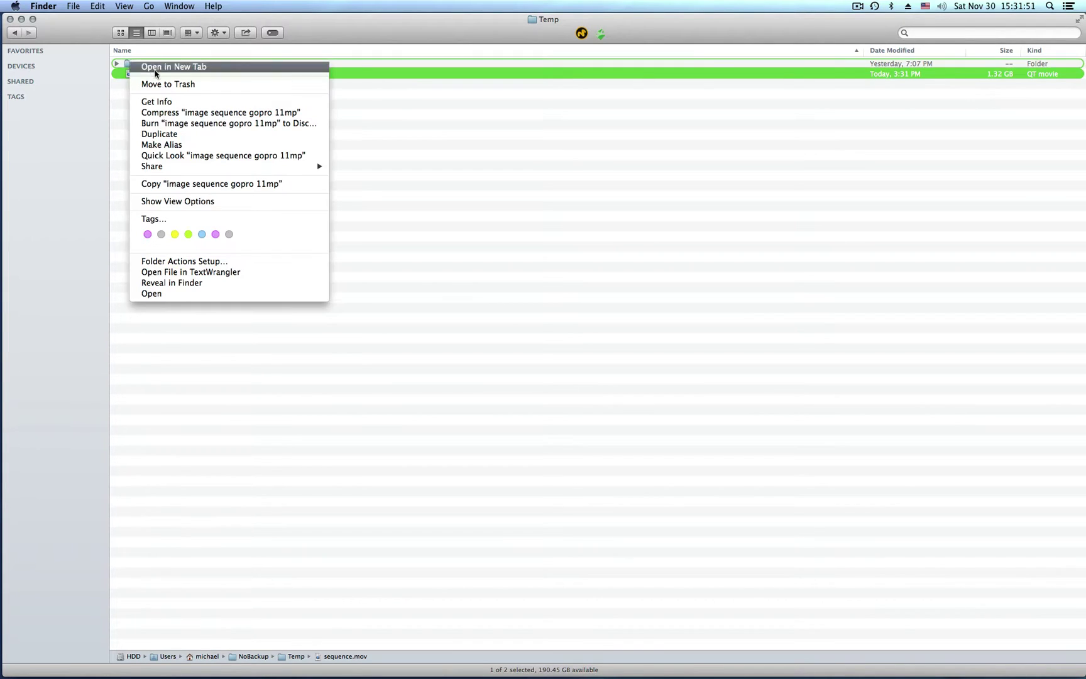
left_click(163, 100)
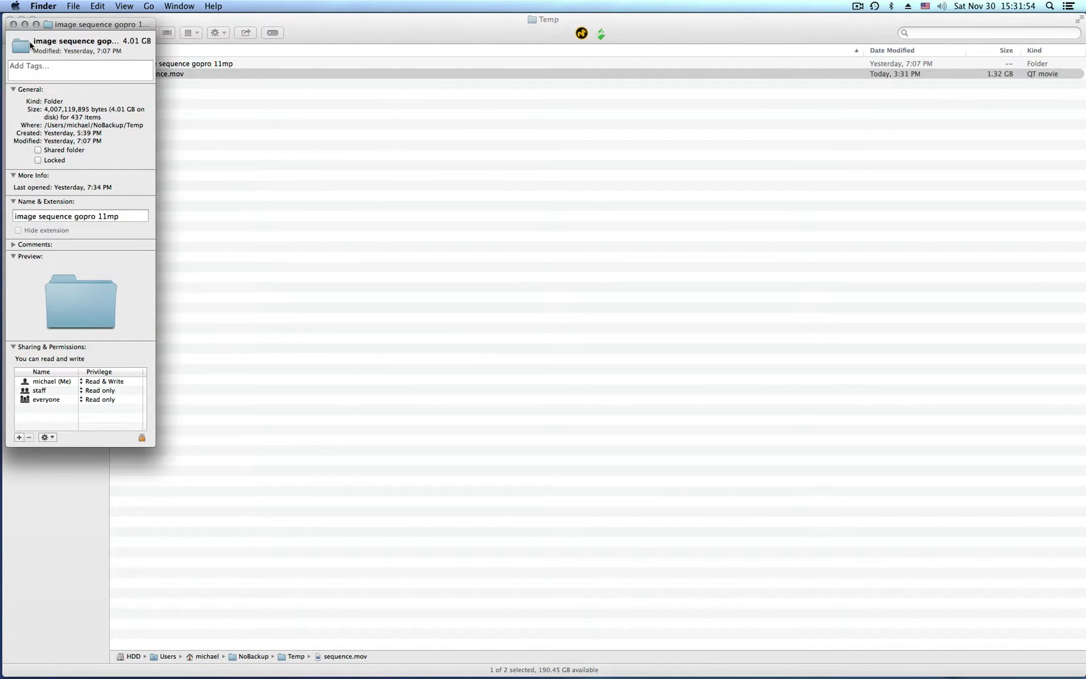
left_click(13, 24)
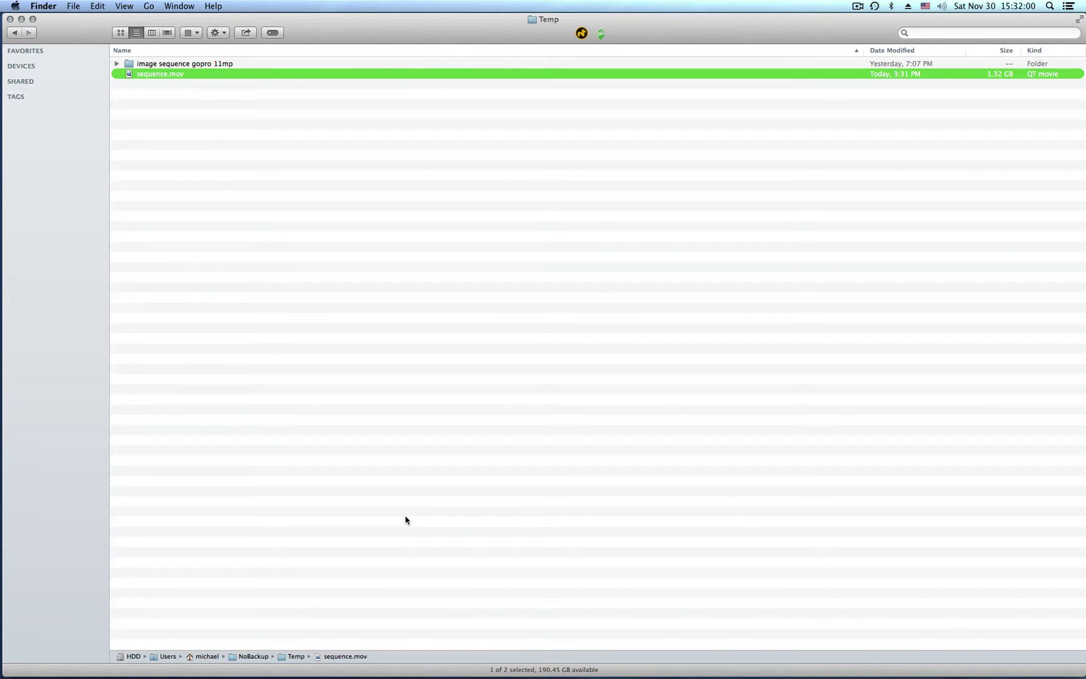
- Create a new Final Cut Pro project with custom 720p HD, 1280x720, 24p video properties
left_click(538, 634)
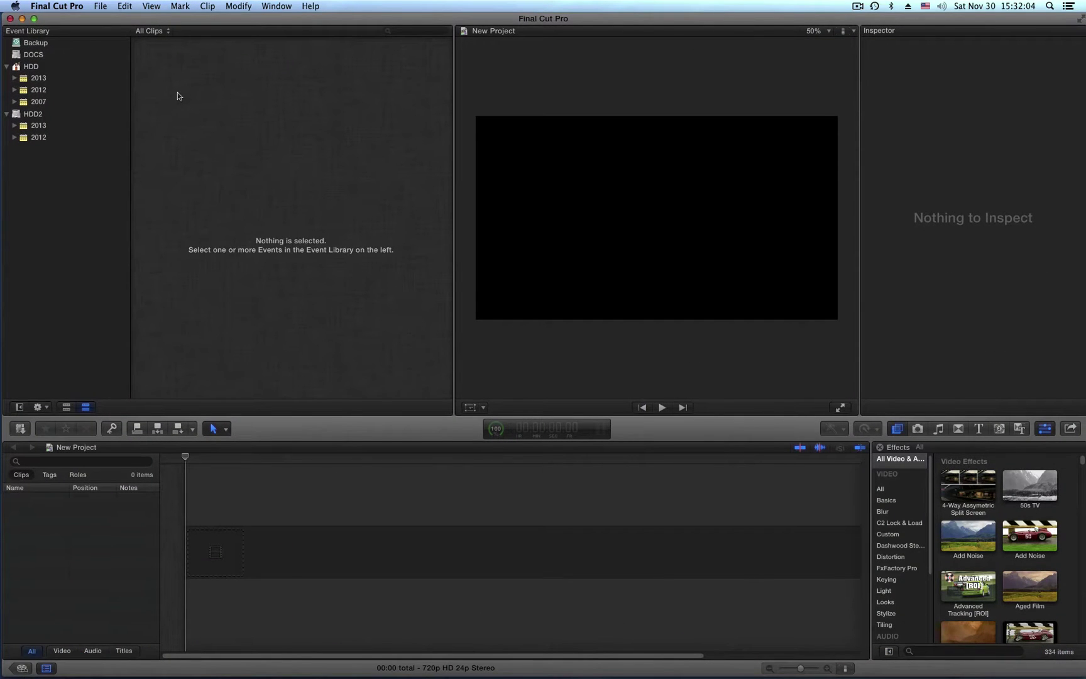
left_click(96, 6)
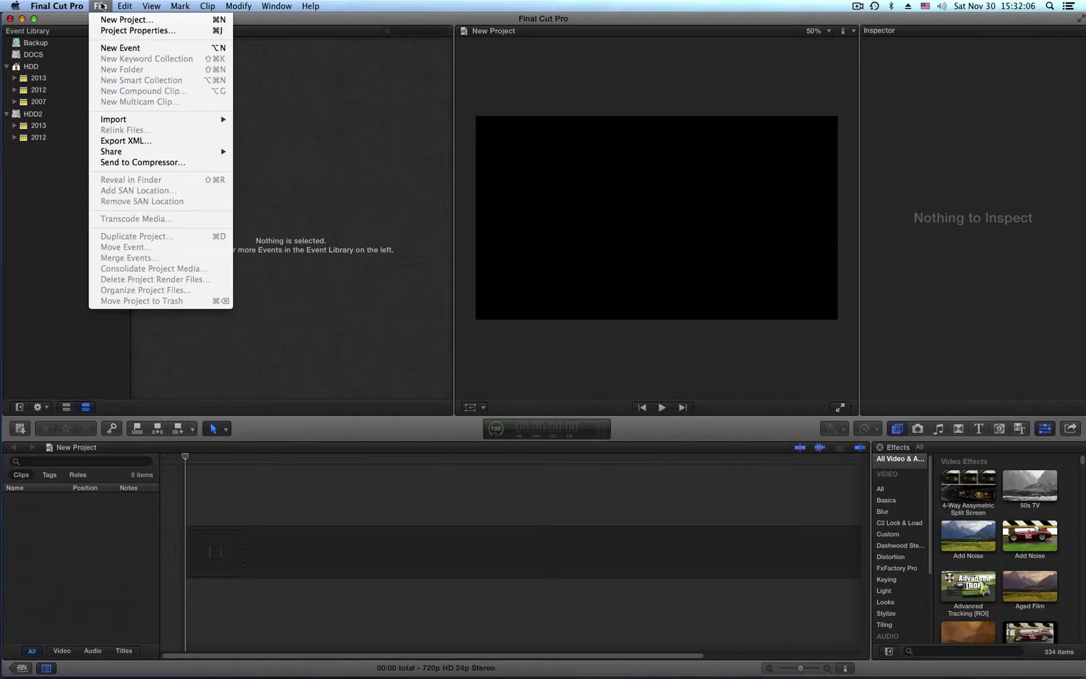
left_click(105, 20)
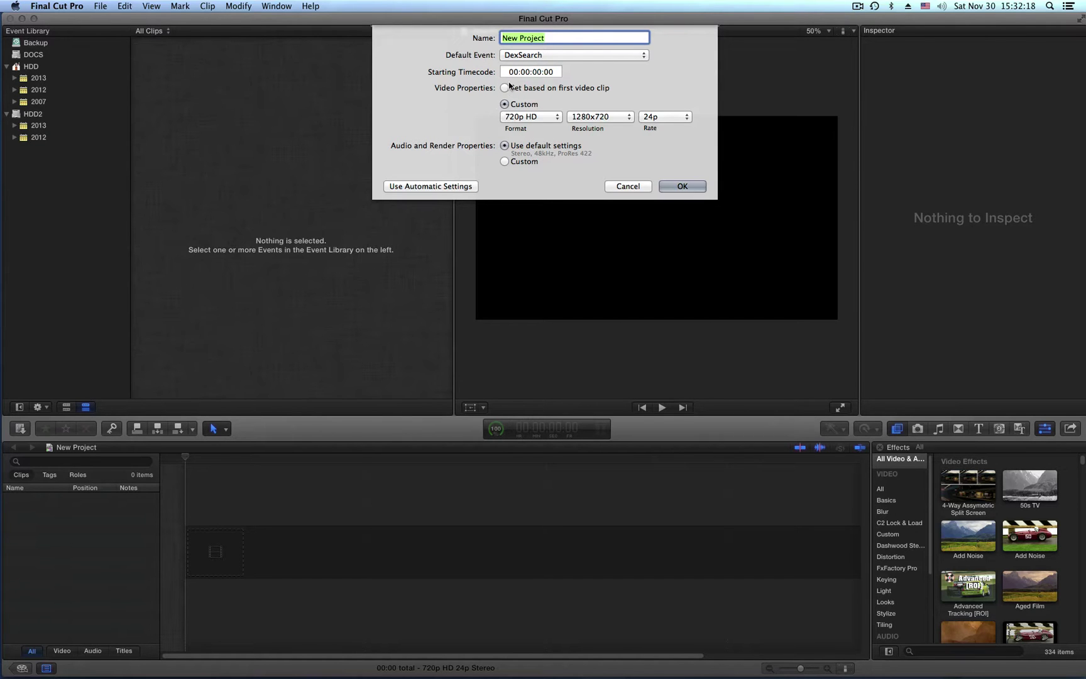
left_click(505, 88)
left_click(505, 105)
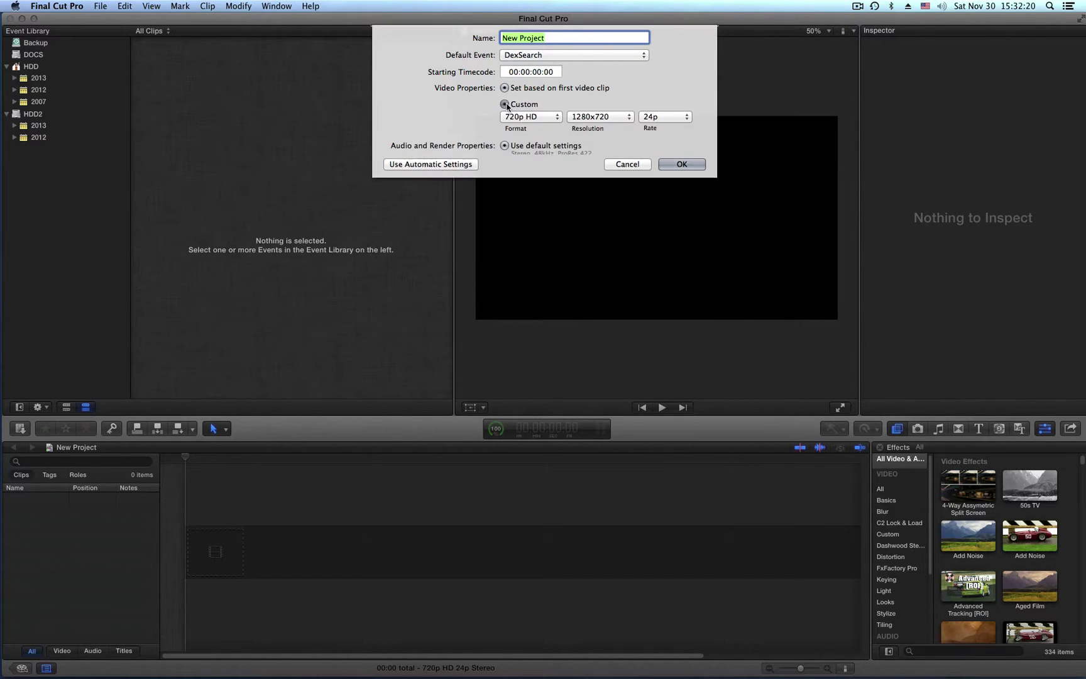
left_click(547, 121)
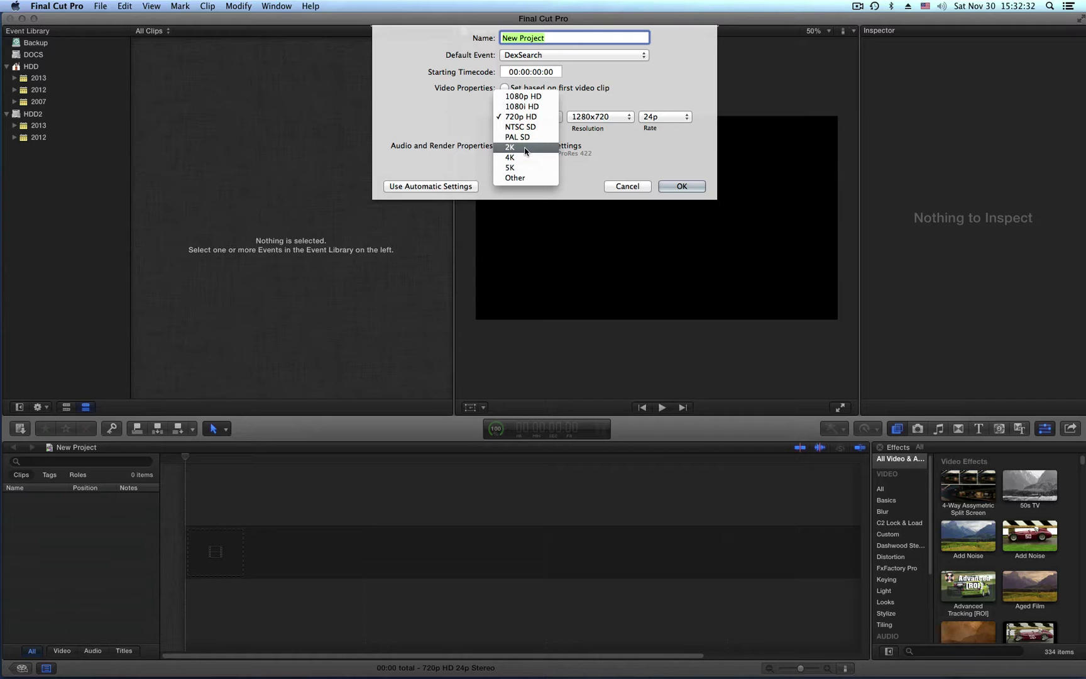
left_click(526, 116)
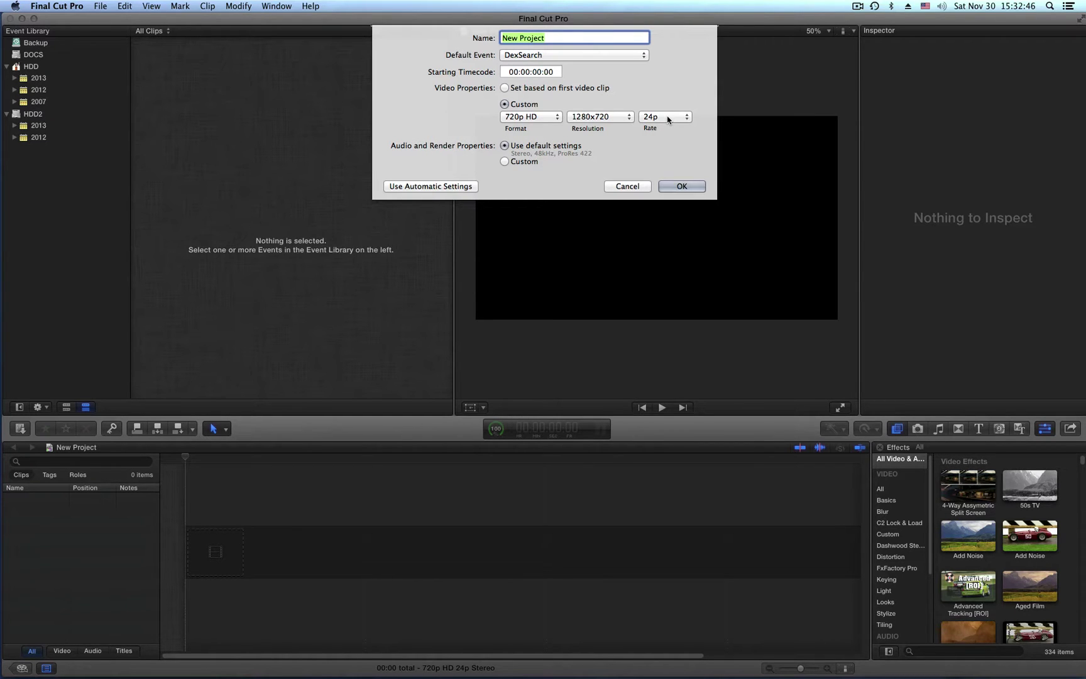
left_click(675, 186)
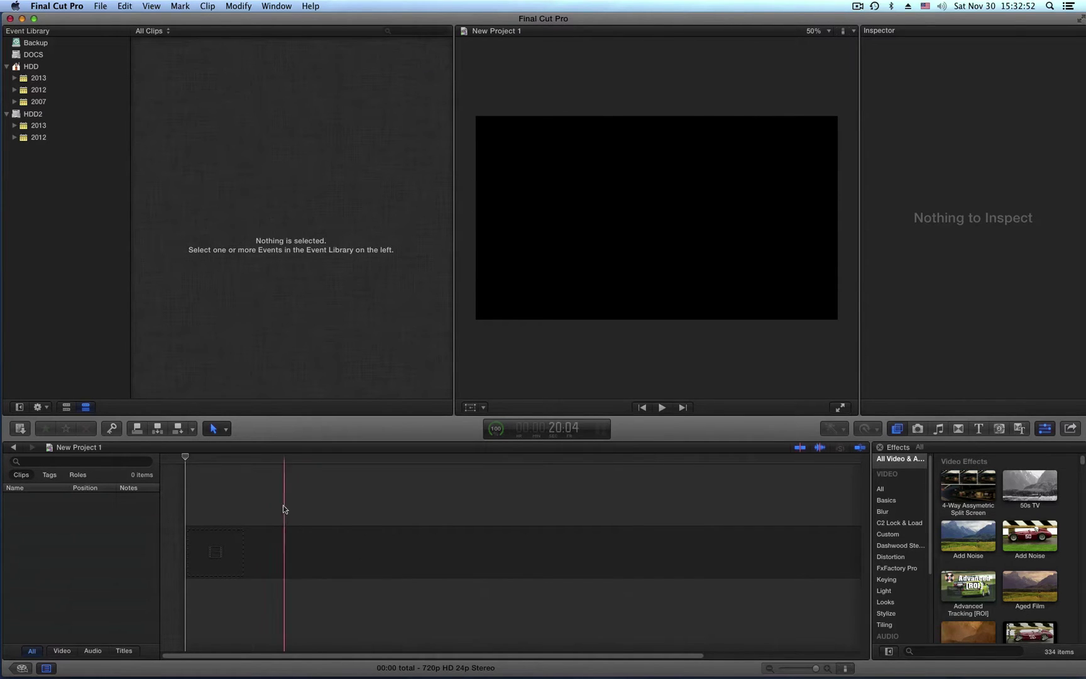
- Drag sequence.mov from Finder into the timeline, widen it, and scrub partway through to preview
left_click_drag(199, 22, 376, 14)
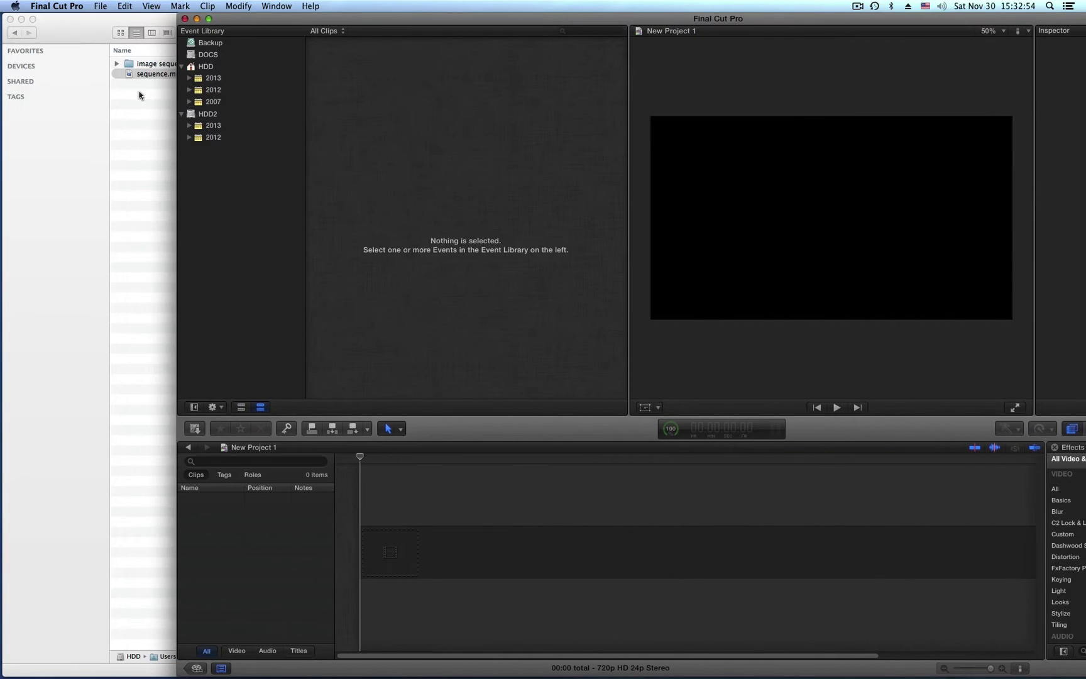
left_click_drag(130, 76, 378, 552)
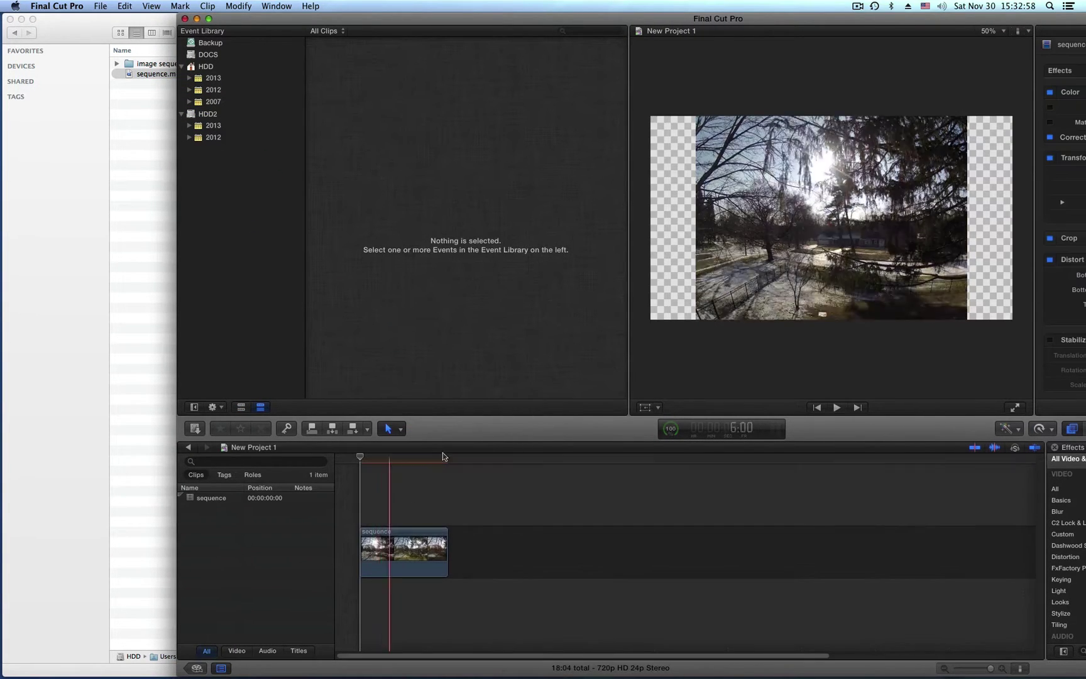
left_click_drag(467, 24, 290, 18)
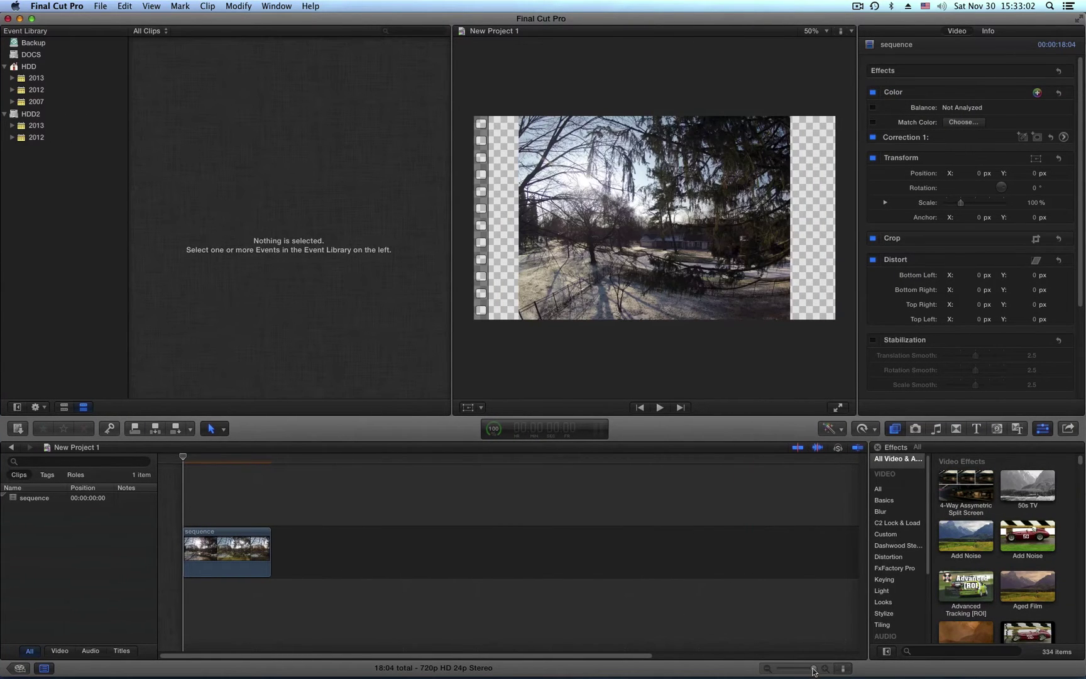
mouse_move(813, 671)
left_mouse_down()
mouse_move(789, 672)
mouse_move(799, 673)
left_mouse_up()
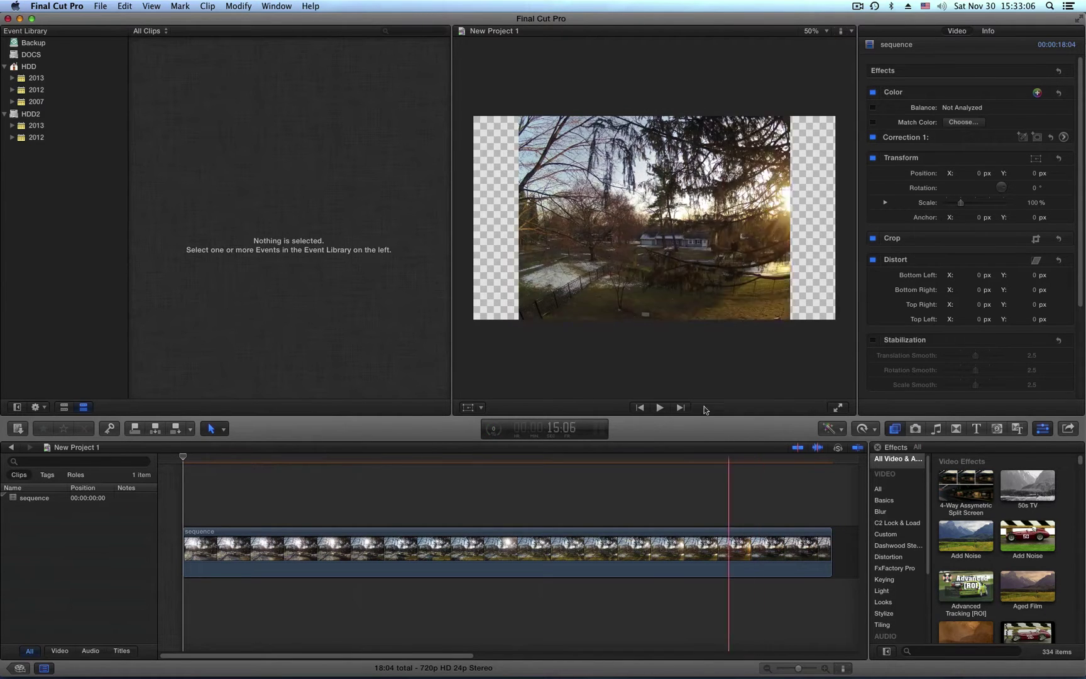
left_click_drag(184, 458, 516, 469)
- Scale the sequence clip in the viewer to about 134.35% so it fills the 16:9 frame
left_click(532, 542)
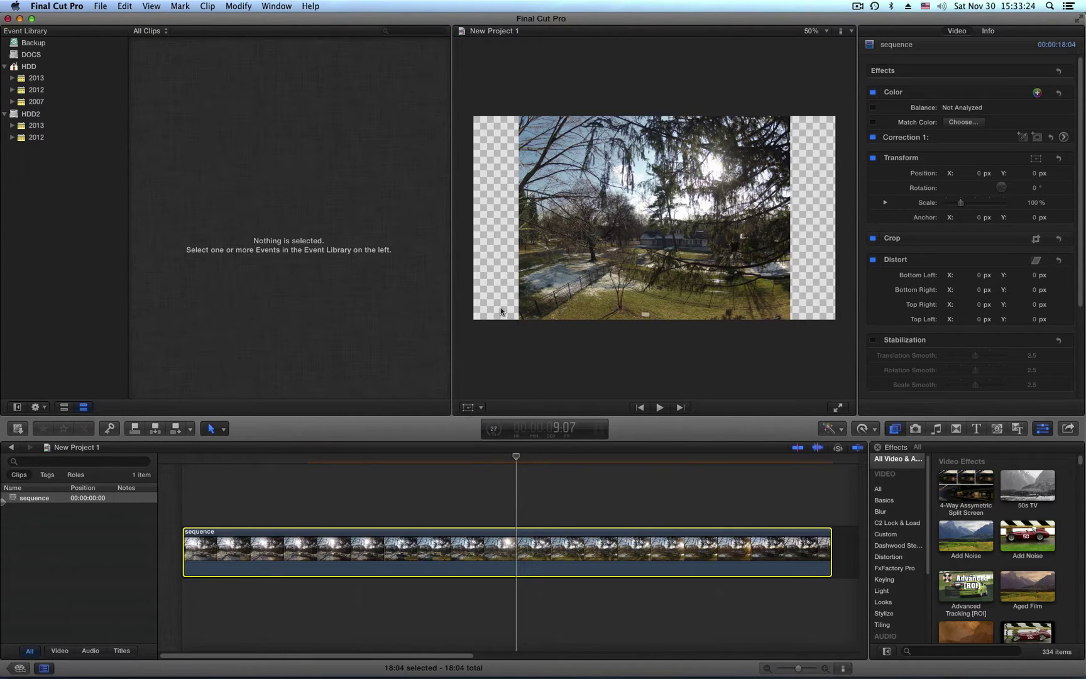
left_click(469, 408)
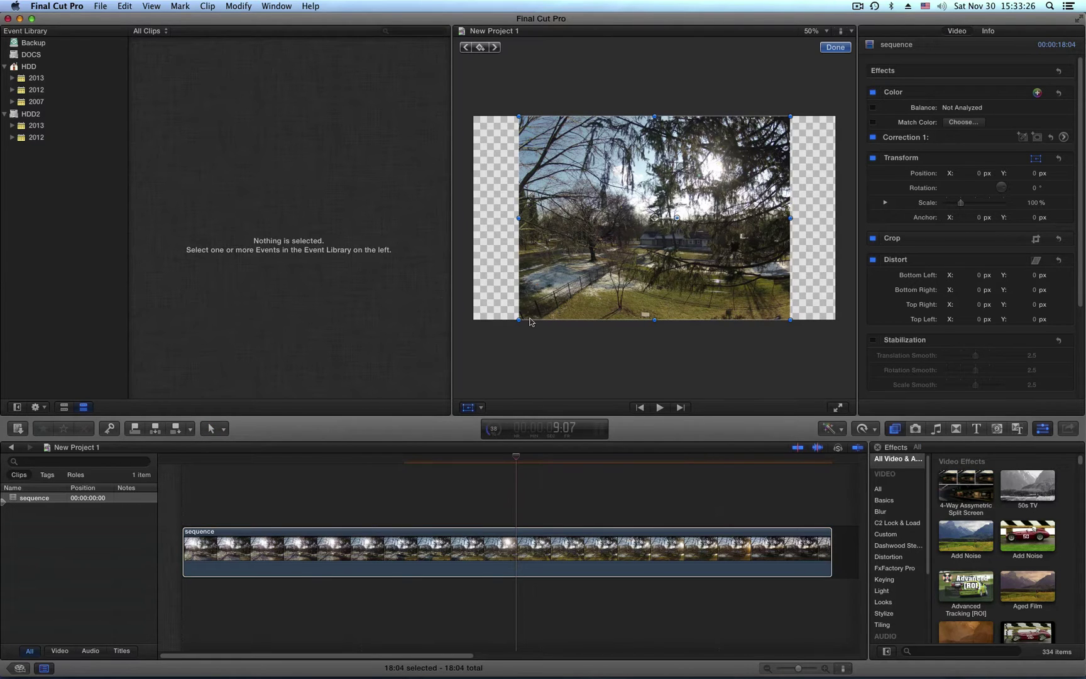
left_click_drag(518, 321, 473, 354)
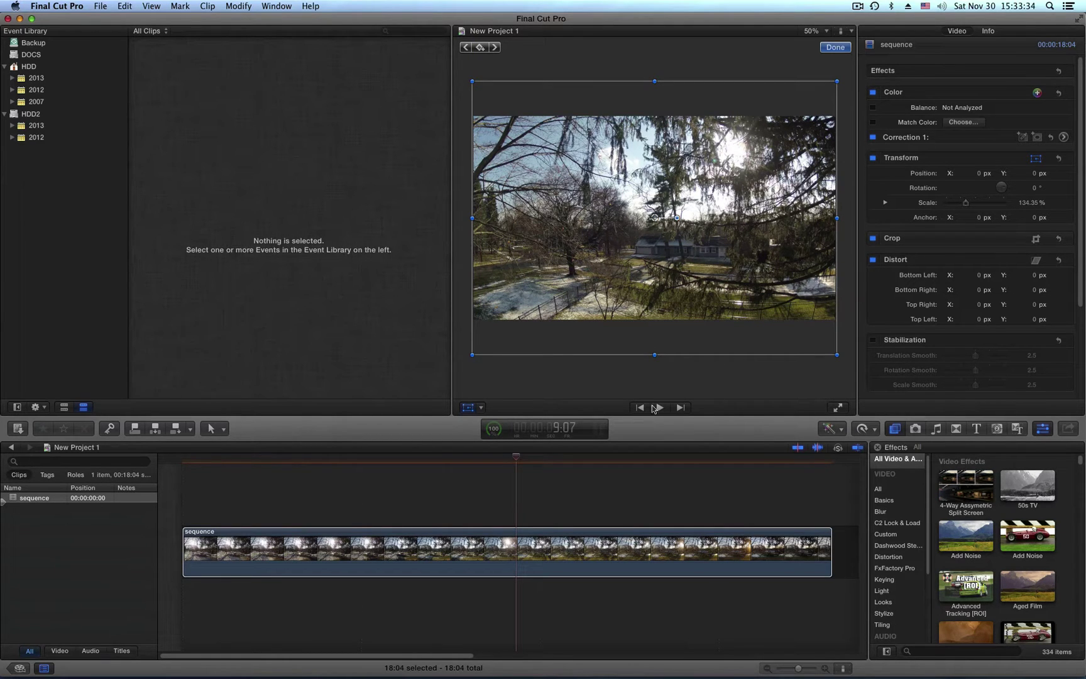
left_click(469, 408)
- Check a later frame and shift the image slightly down to X 2.2 px, Y -82.9 px
left_click_drag(517, 457, 433, 506)
left_click(467, 409)
left_click_drag(694, 231, 696, 253)
left_click(473, 408)
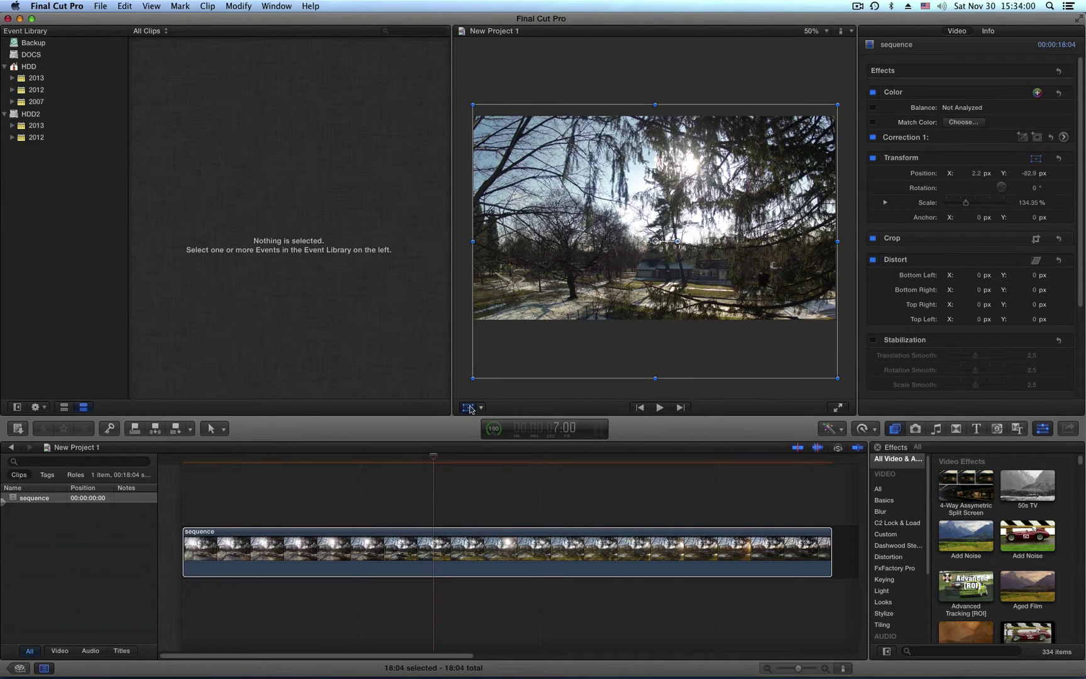
left_click(641, 409)
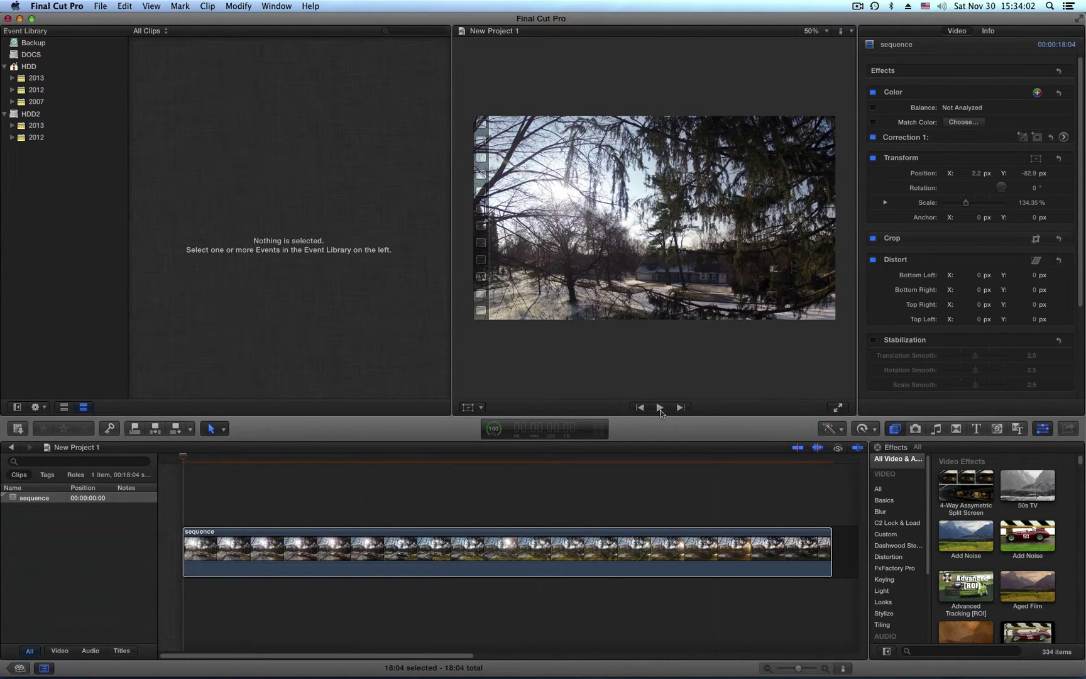
left_click(661, 408)
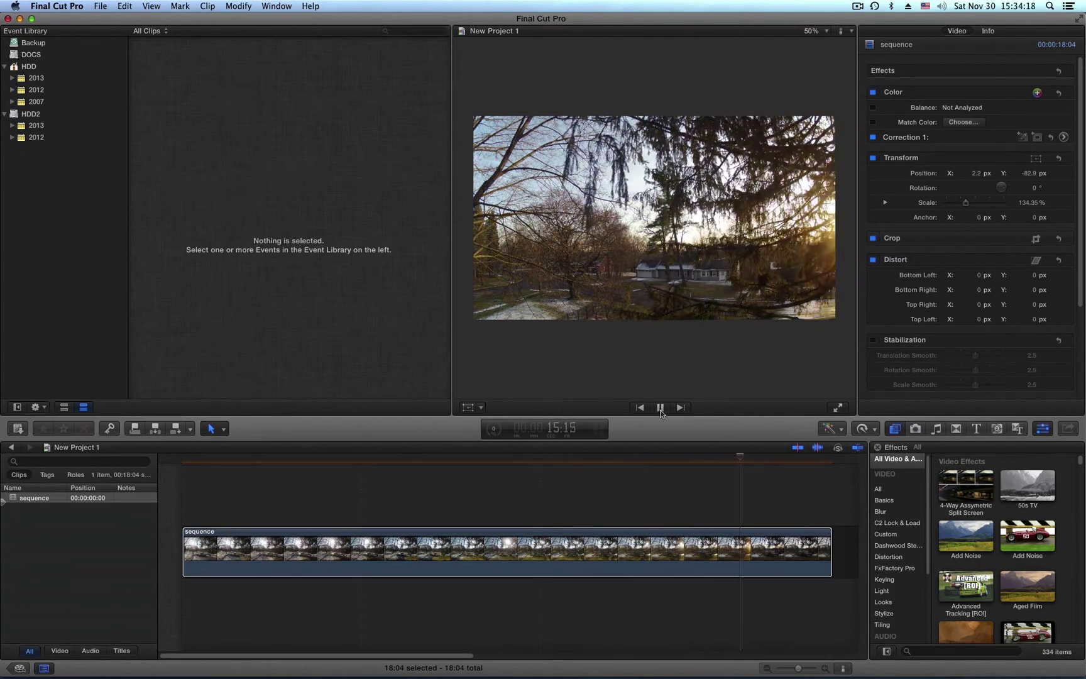
left_click(661, 409)
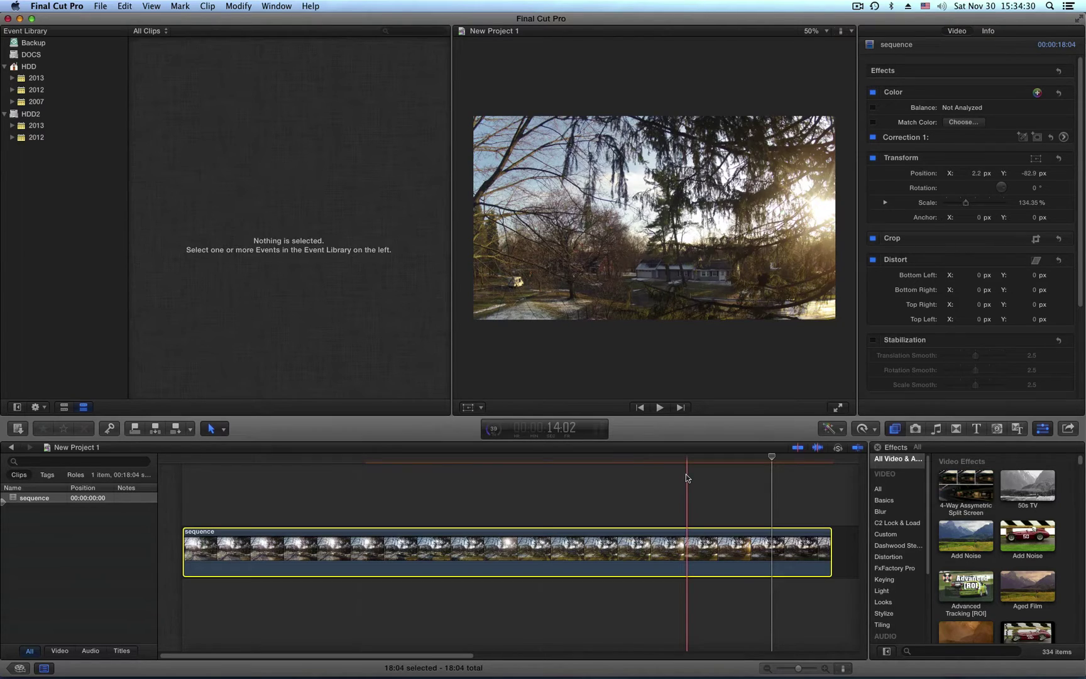
left_click_drag(772, 465, 412, 474)
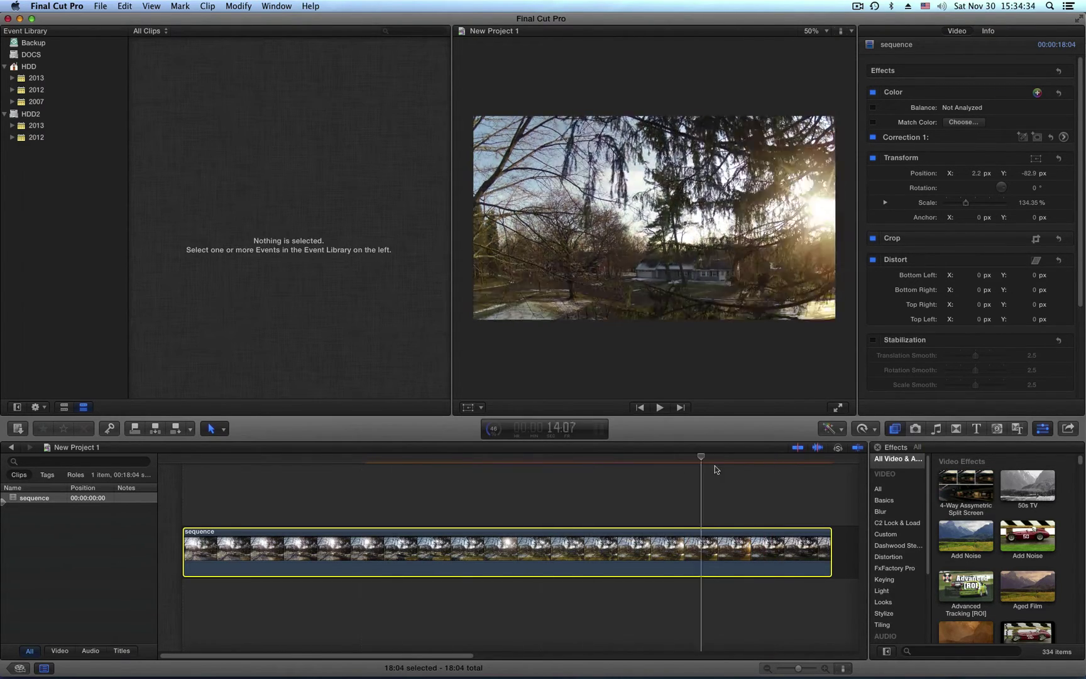
- Drop C2 Lock & Load's Lens Undistort (GoPro Wide) onto the clip and scrub to check it
left_click(787, 468)
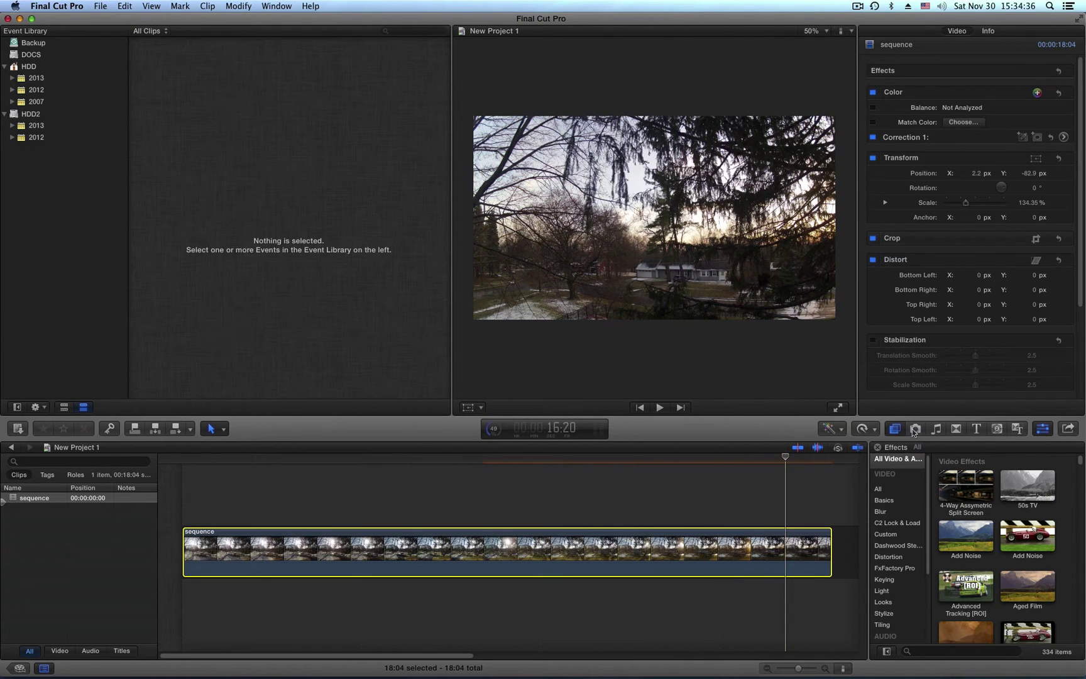
left_click(896, 523)
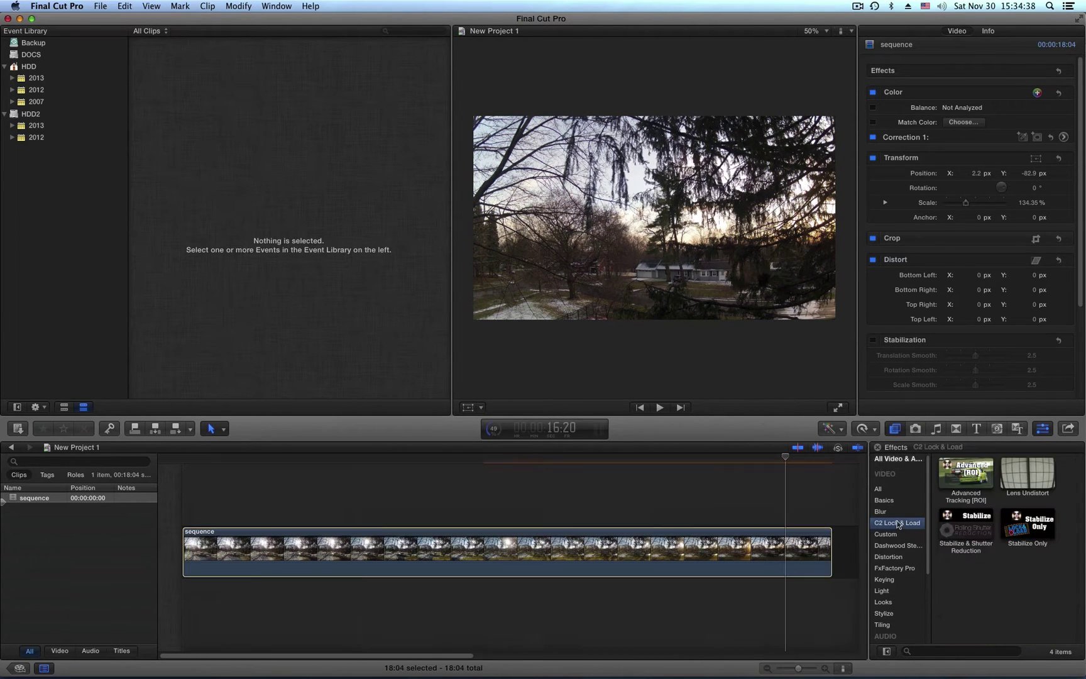
left_click_drag(1037, 472, 638, 544)
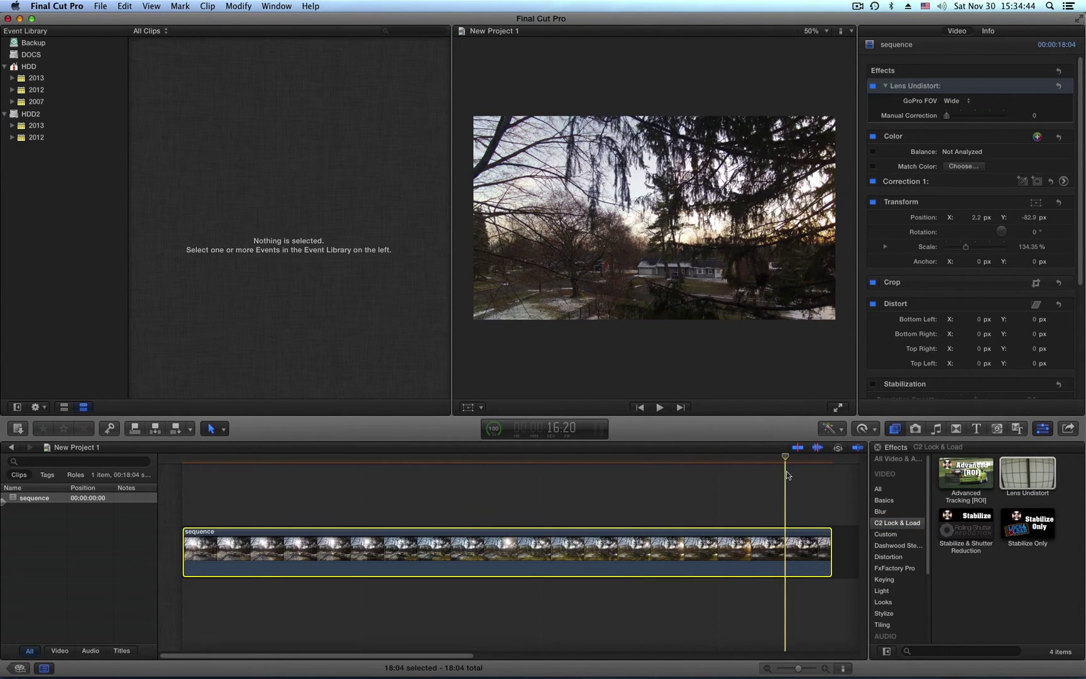
left_click_drag(785, 459, 199, 497)
- Blade the clip just after its first frame, then return to the Select tool
left_click(208, 424)
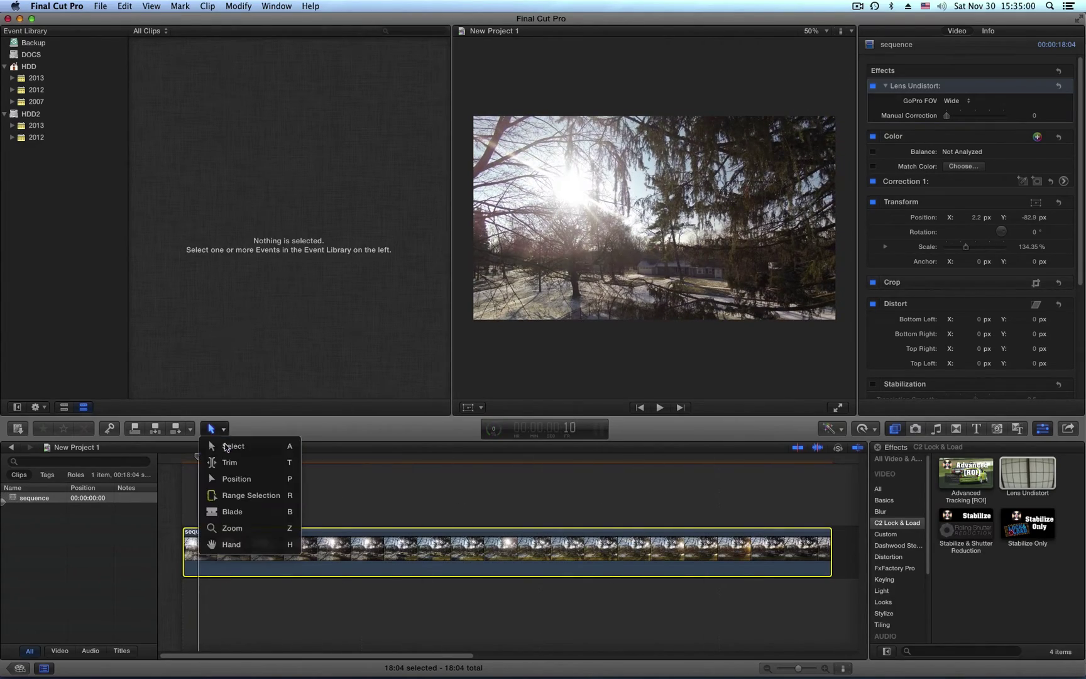
left_click(232, 512)
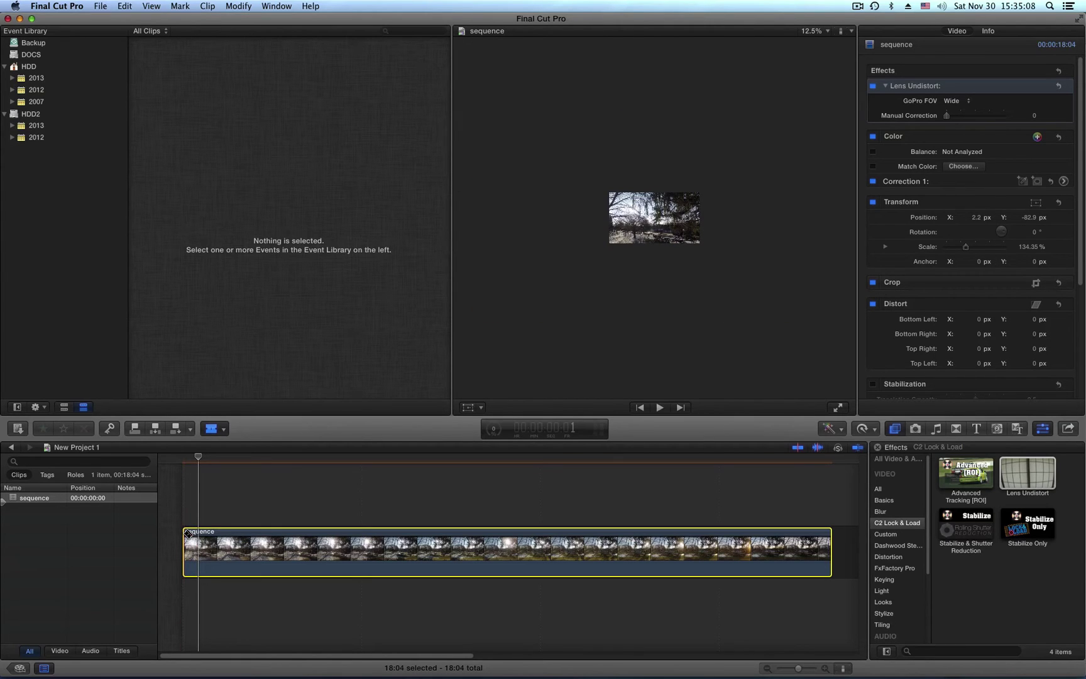
left_click(188, 533)
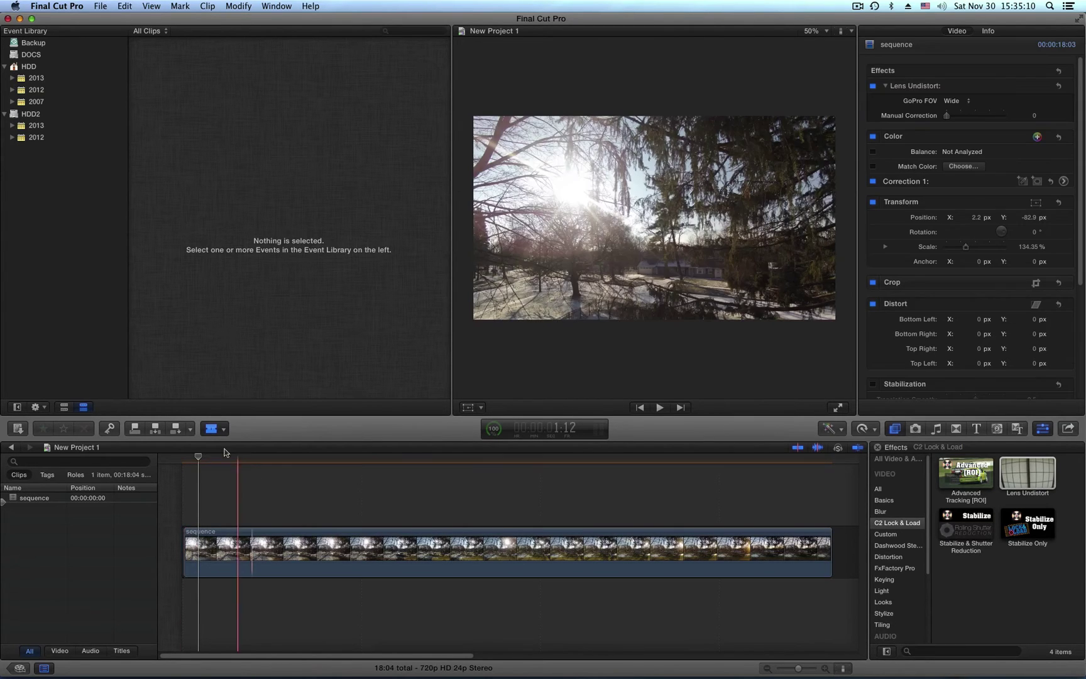
left_click(224, 429)
left_click(211, 445)
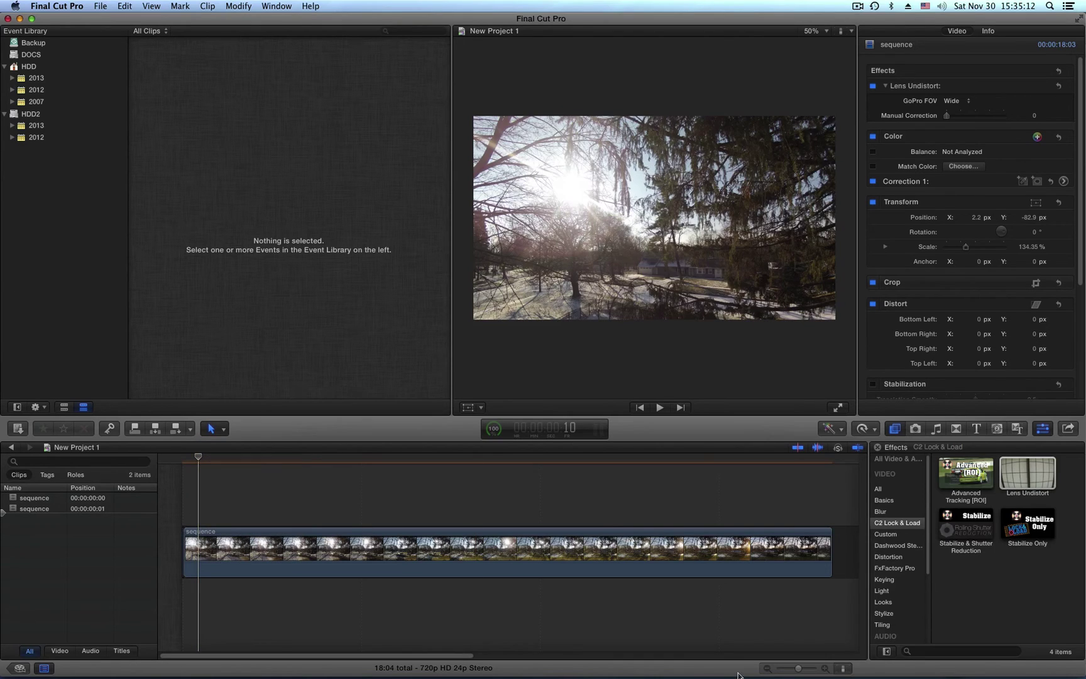
- Zoom in on the timeline start, delete the one-frame piece, and play back the beginning
left_click_drag(799, 669, 815, 669)
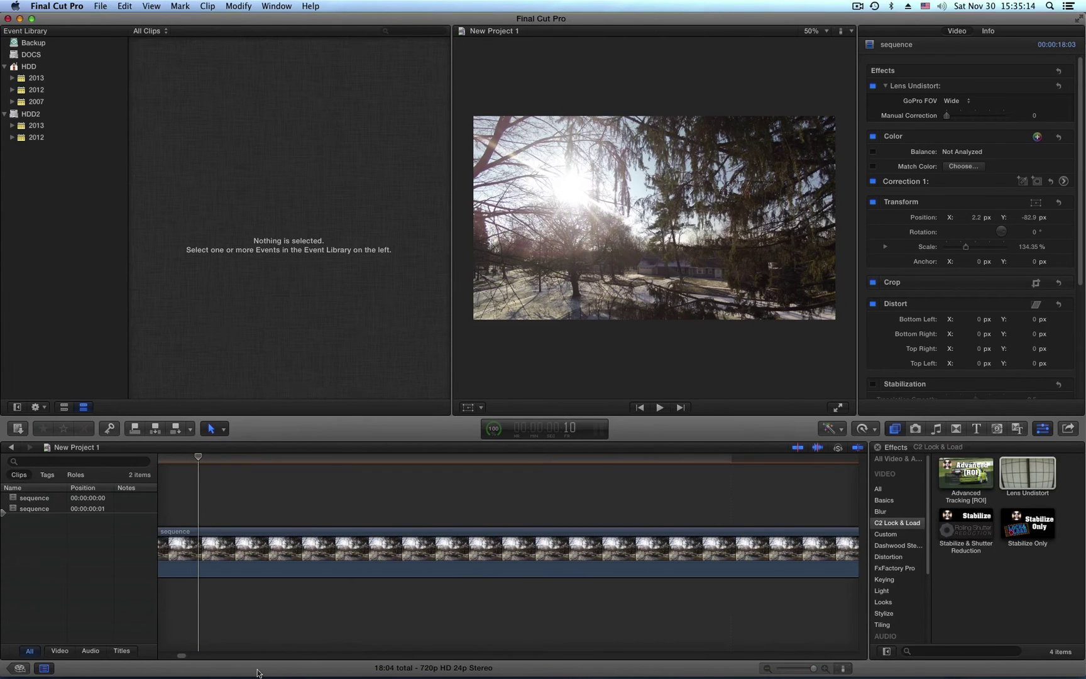
left_click_drag(183, 656, 162, 657)
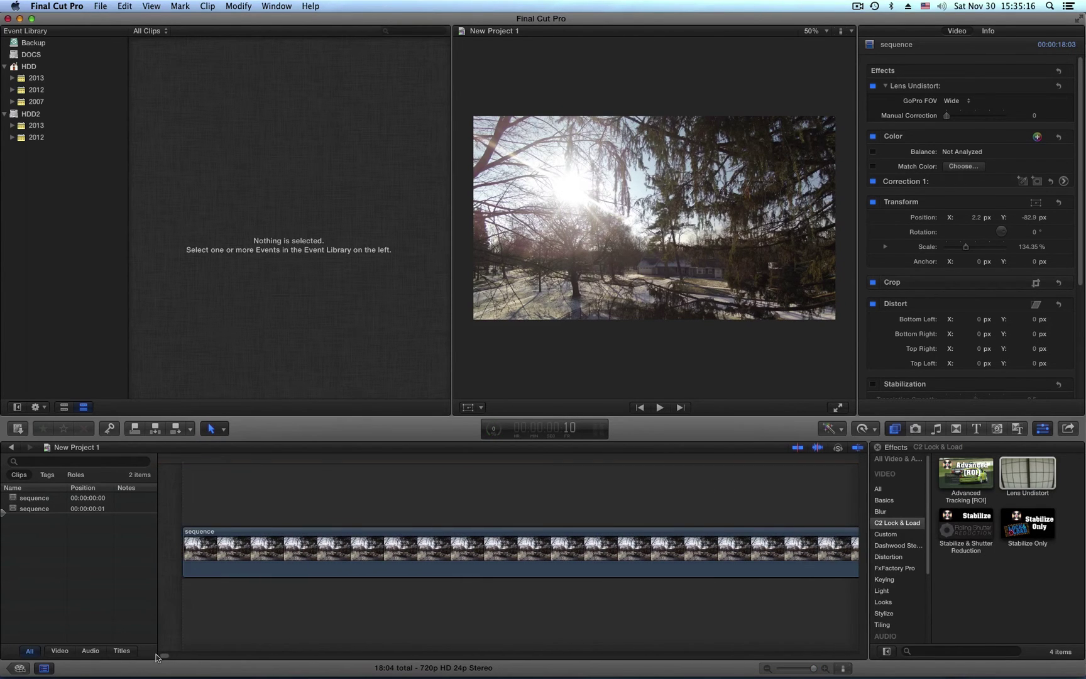
left_click(619, 604)
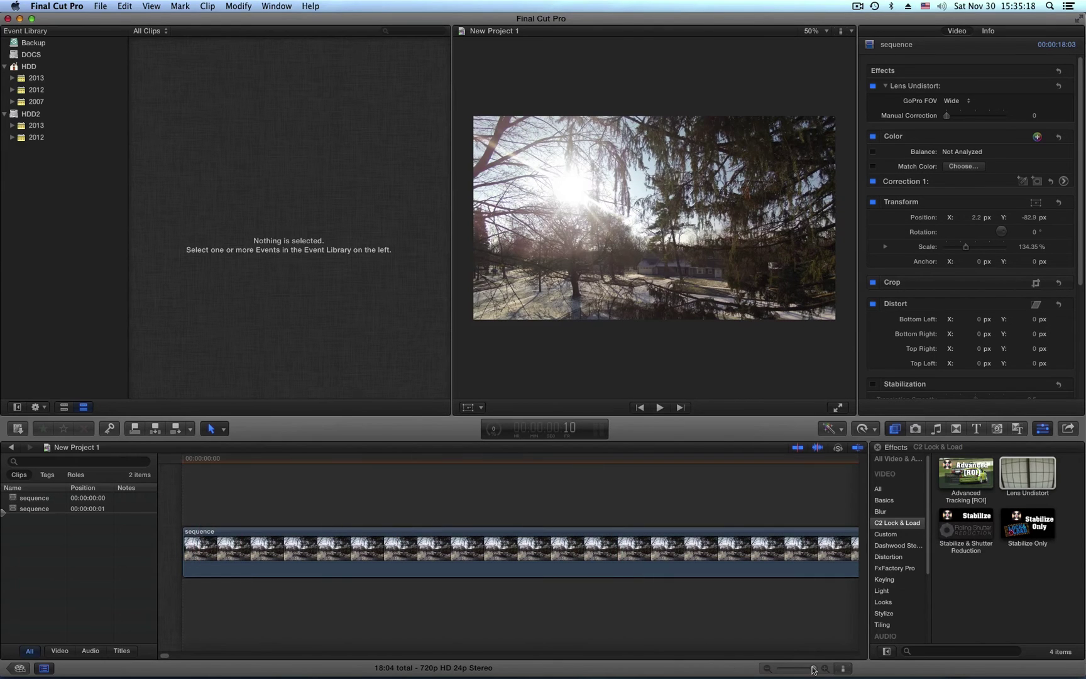
left_click(814, 671)
left_click_drag(813, 670, 810, 670)
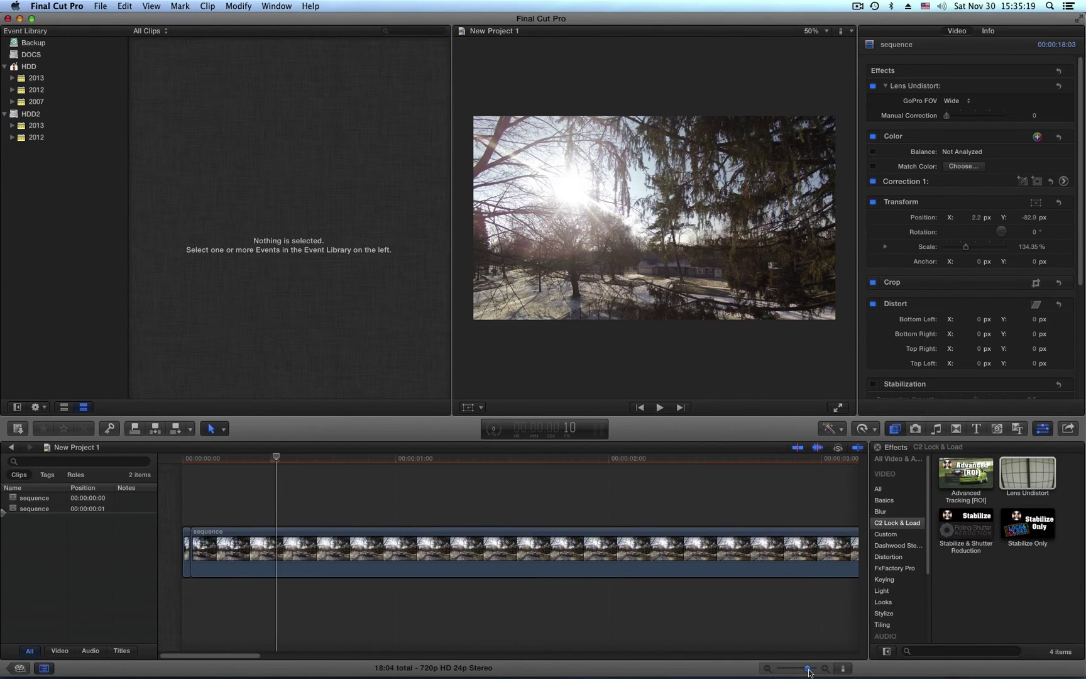
left_click(187, 540)
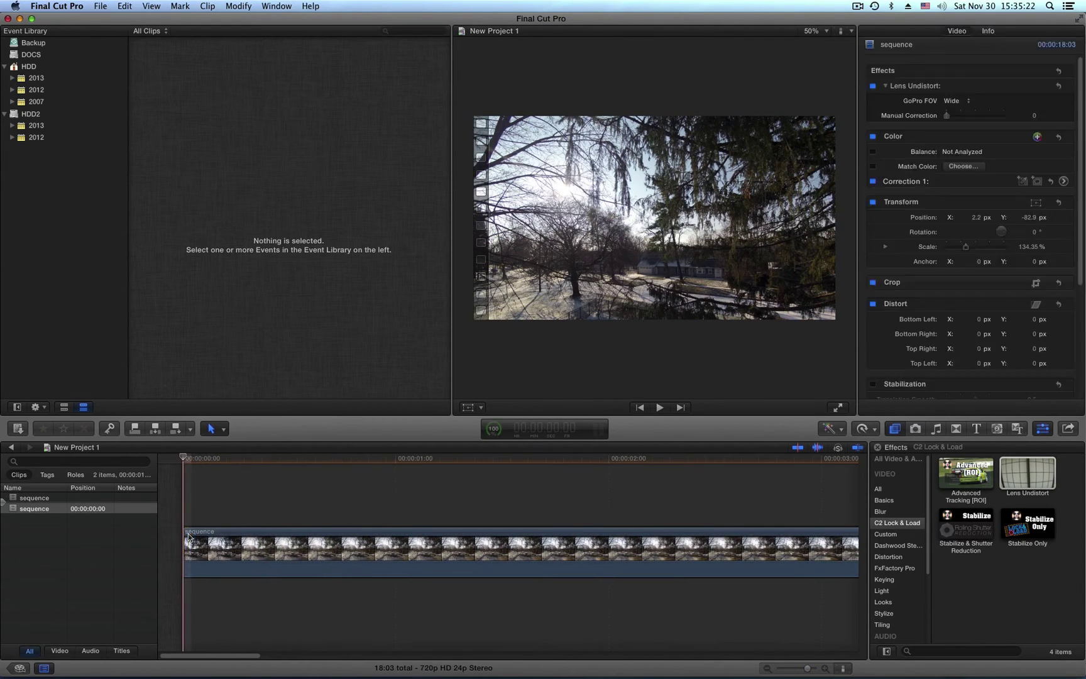
key("Delete")
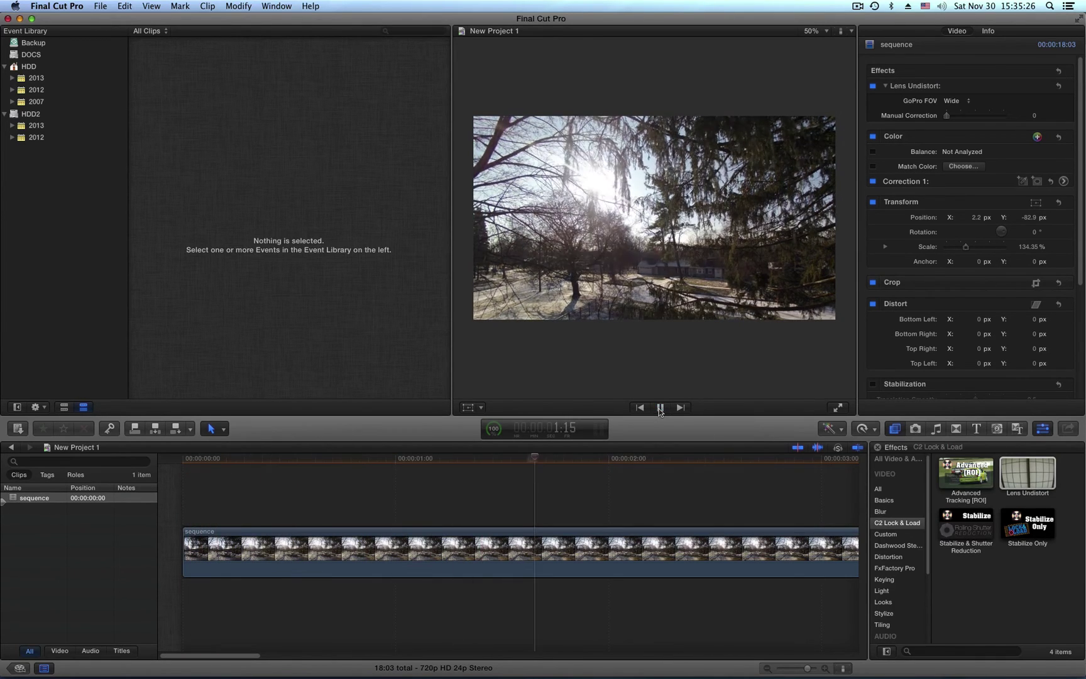
left_click(660, 409)
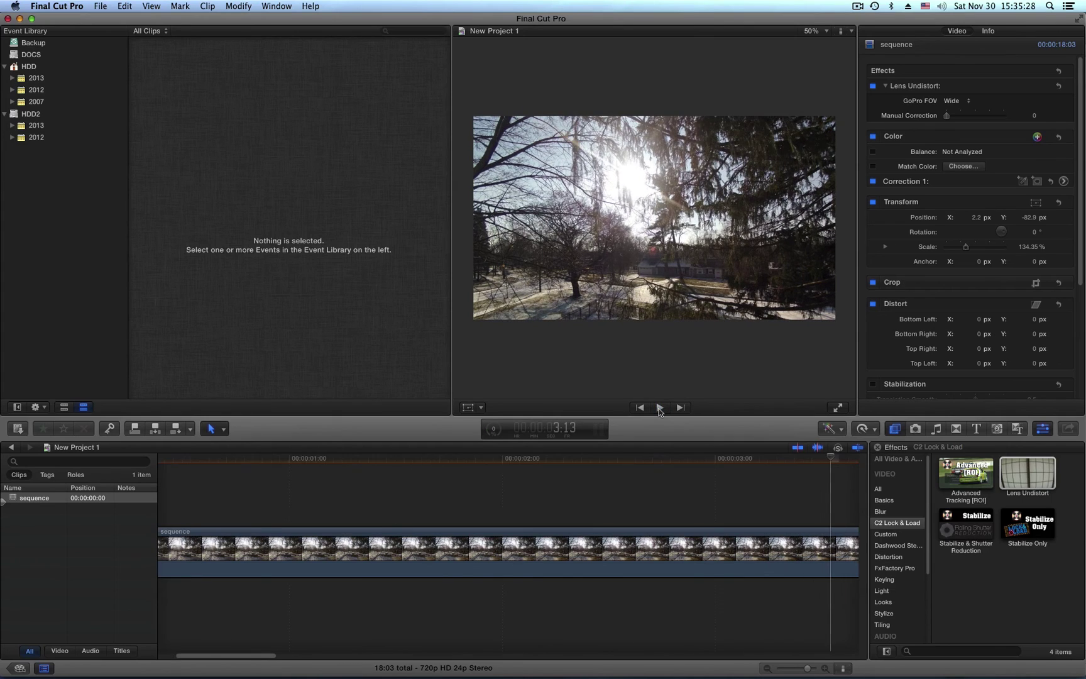